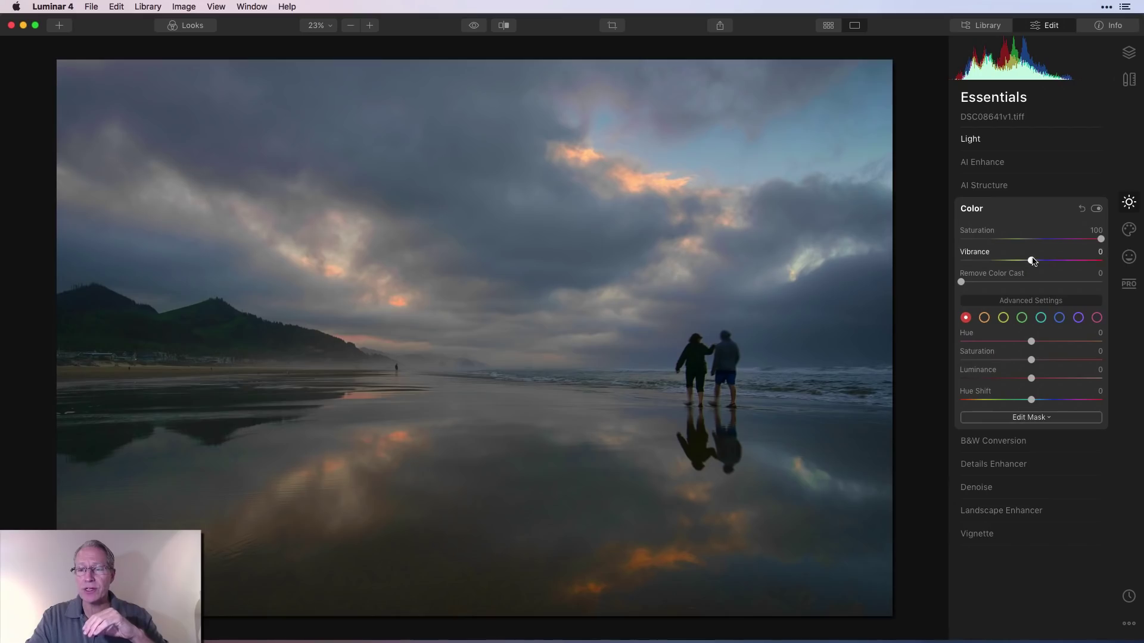
# Set the Color filter's Vibrance to 100 and collapse its advanced settings
pyautogui.moveTo(1031, 261); pyautogui.dragTo(1101, 261)
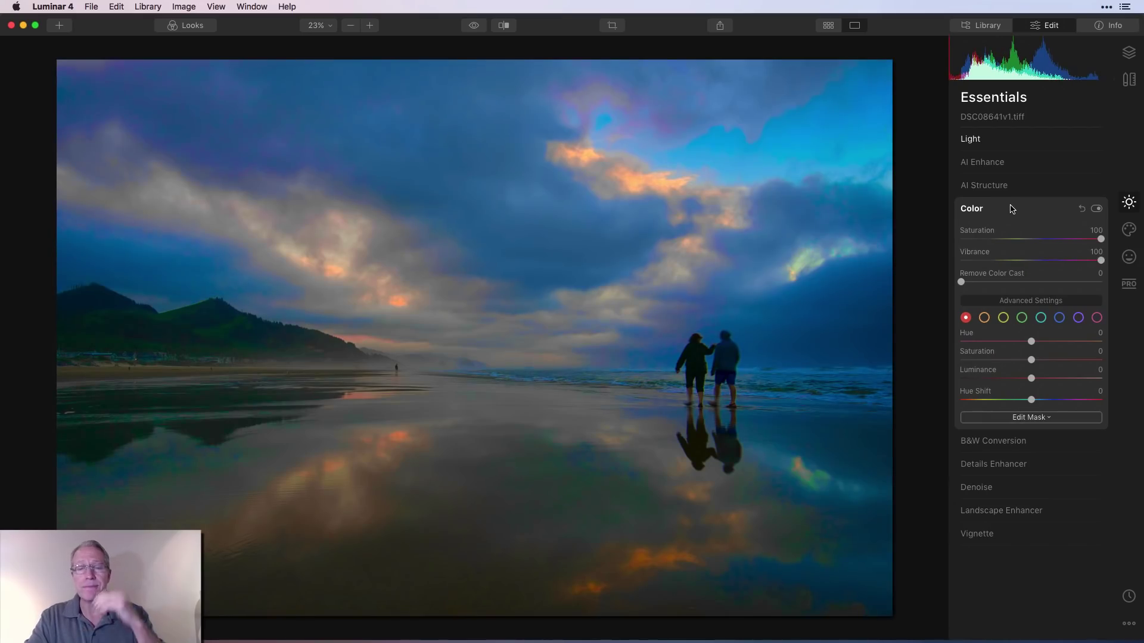
pyautogui.click(1024, 301)
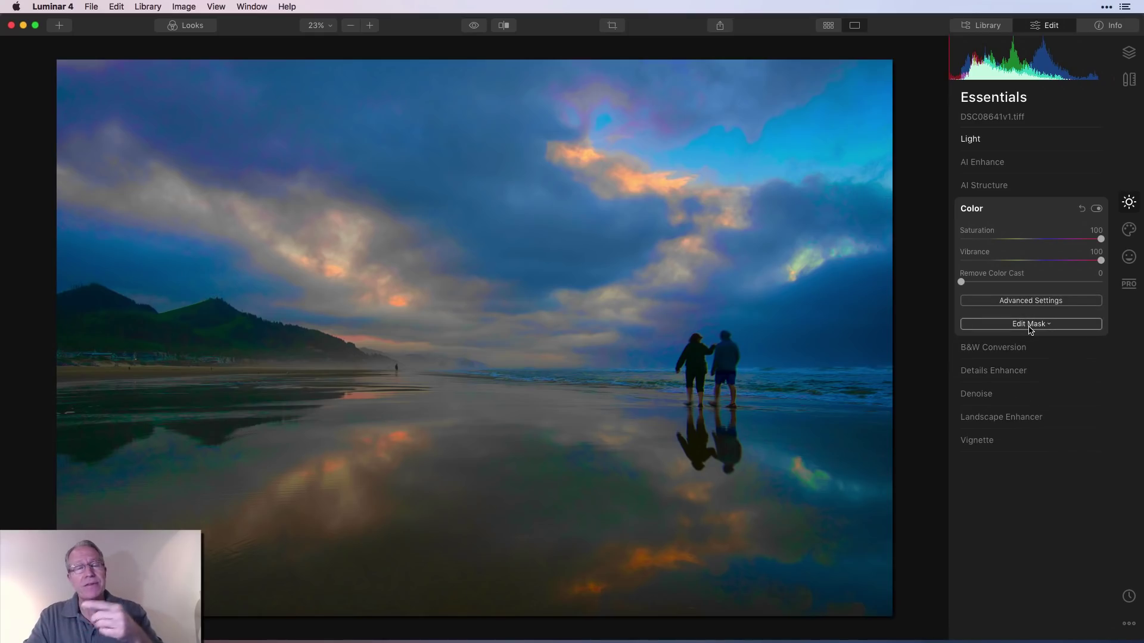
# Browse the Essentials and Portrait filters, including Details Enhancer, Denoise, Portrait Enhancer and Light, to compare which ones offer mask editing
pyautogui.click(1016, 348)
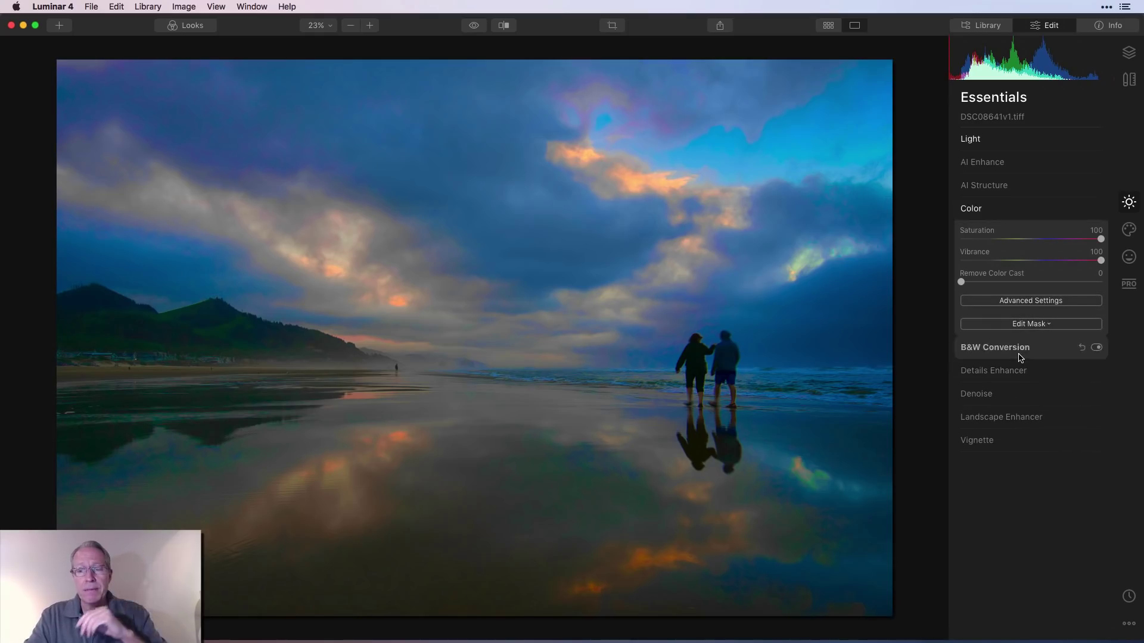
pyautogui.click(1019, 447)
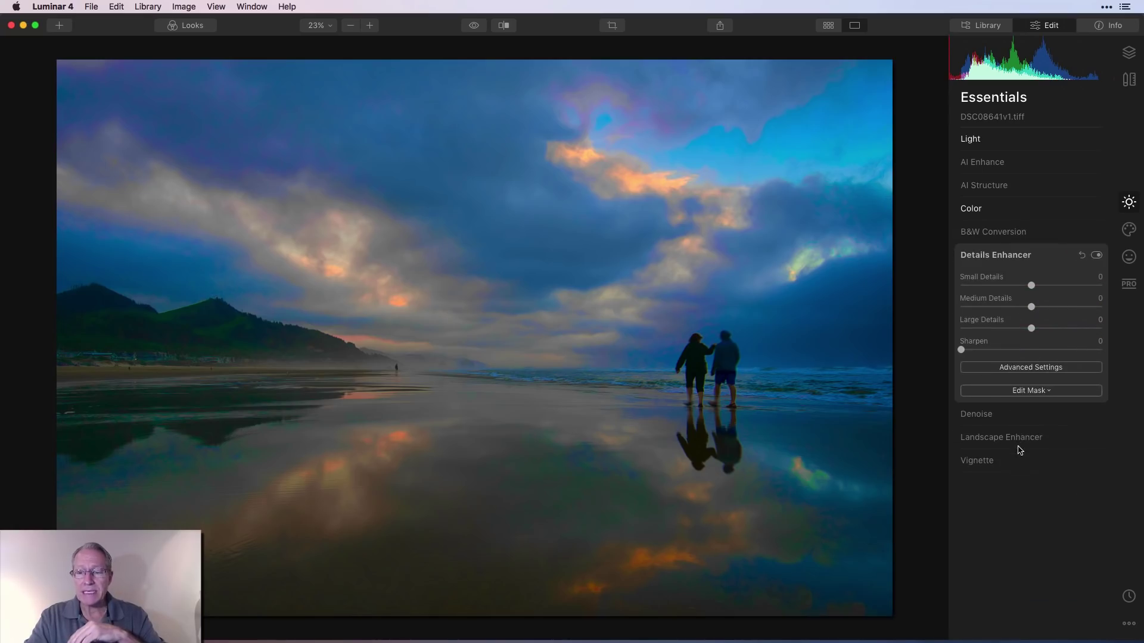
pyautogui.click(1025, 416)
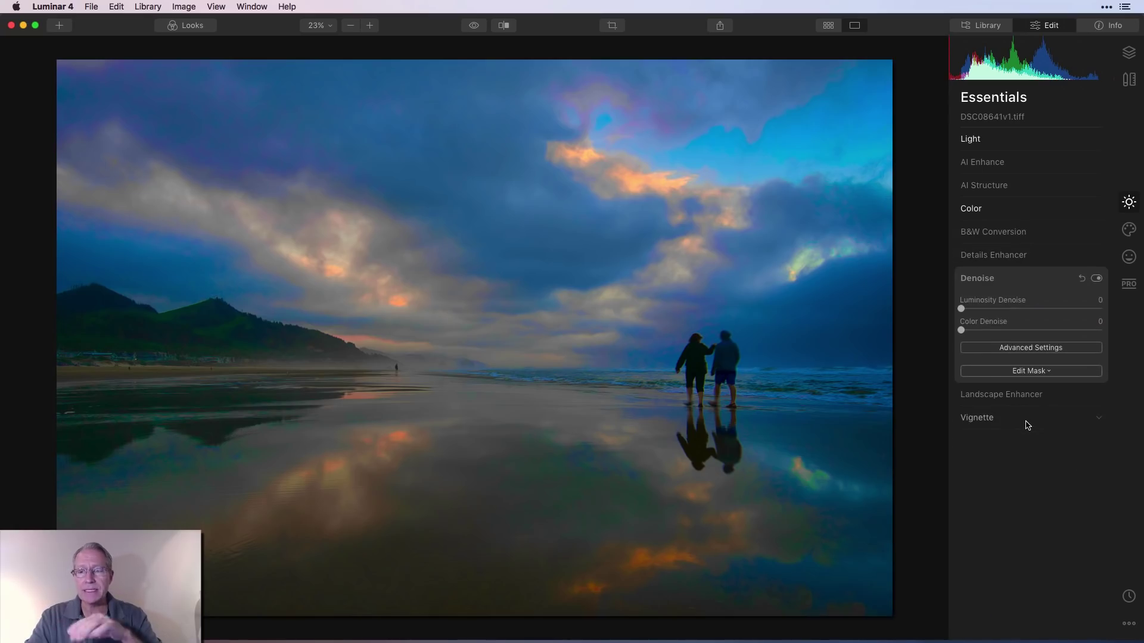
pyautogui.click(1129, 257)
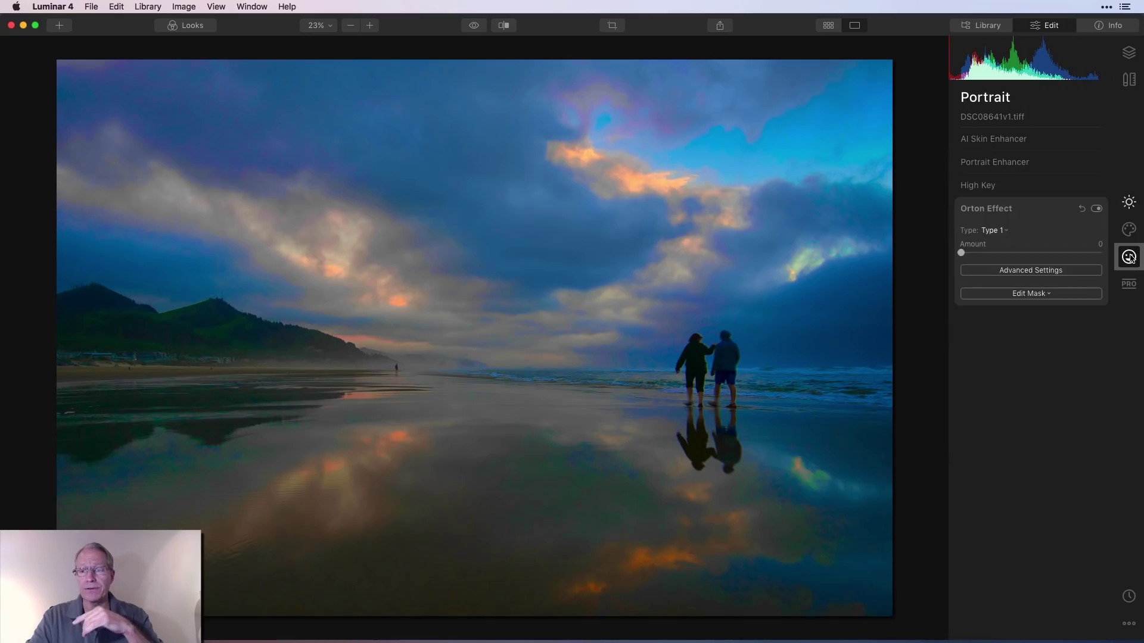
pyautogui.click(1011, 163)
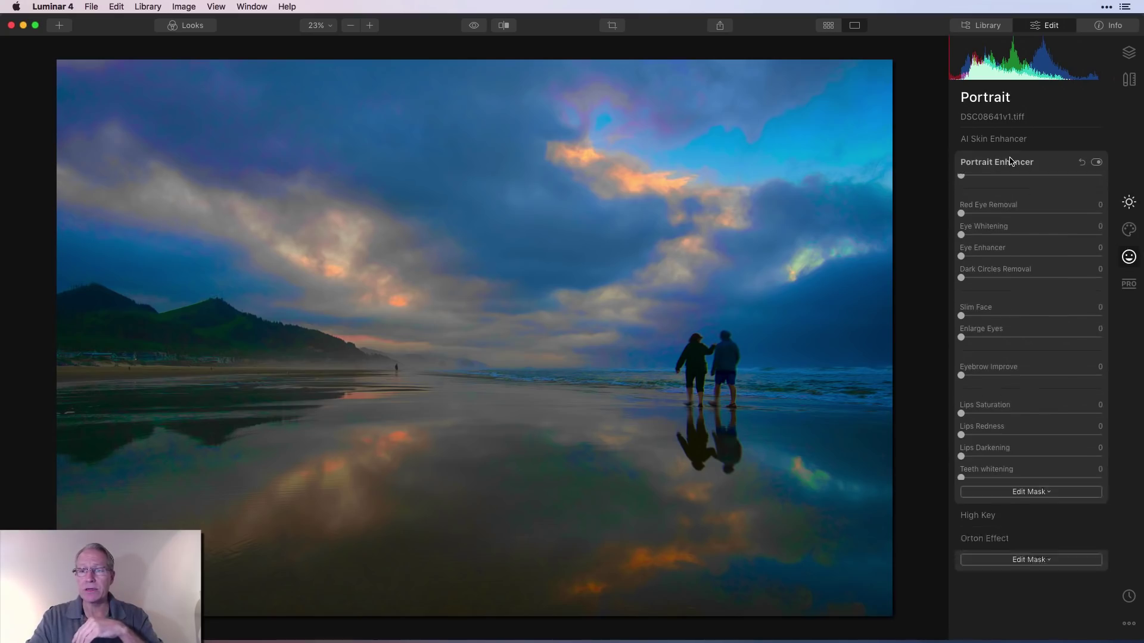
pyautogui.click(1131, 203)
pyautogui.click(1027, 141)
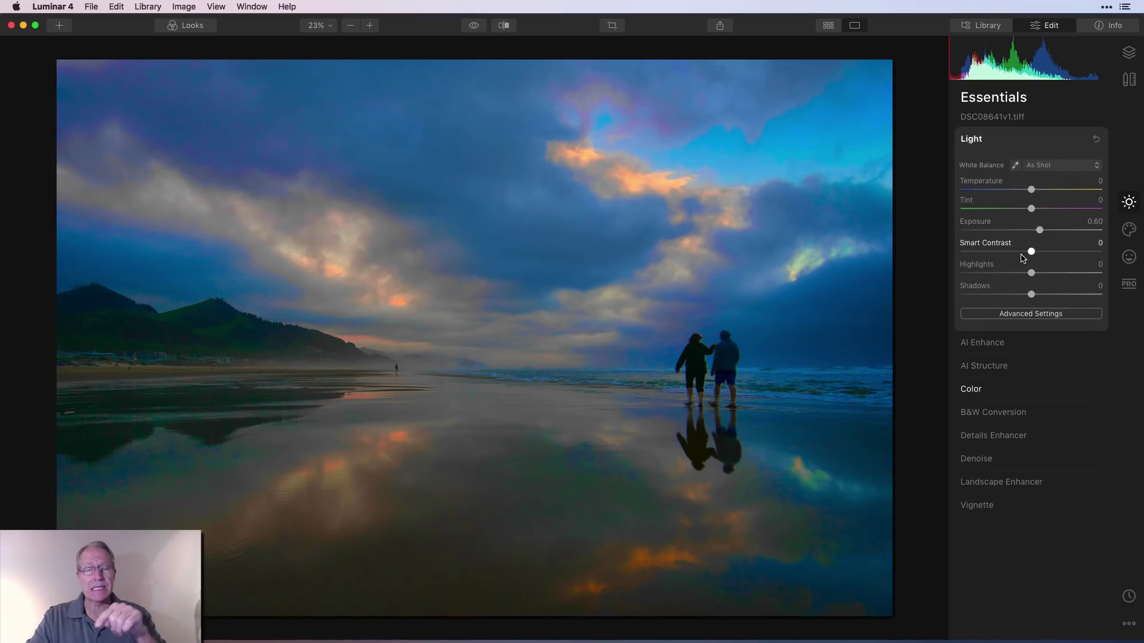
pyautogui.click(1036, 149)
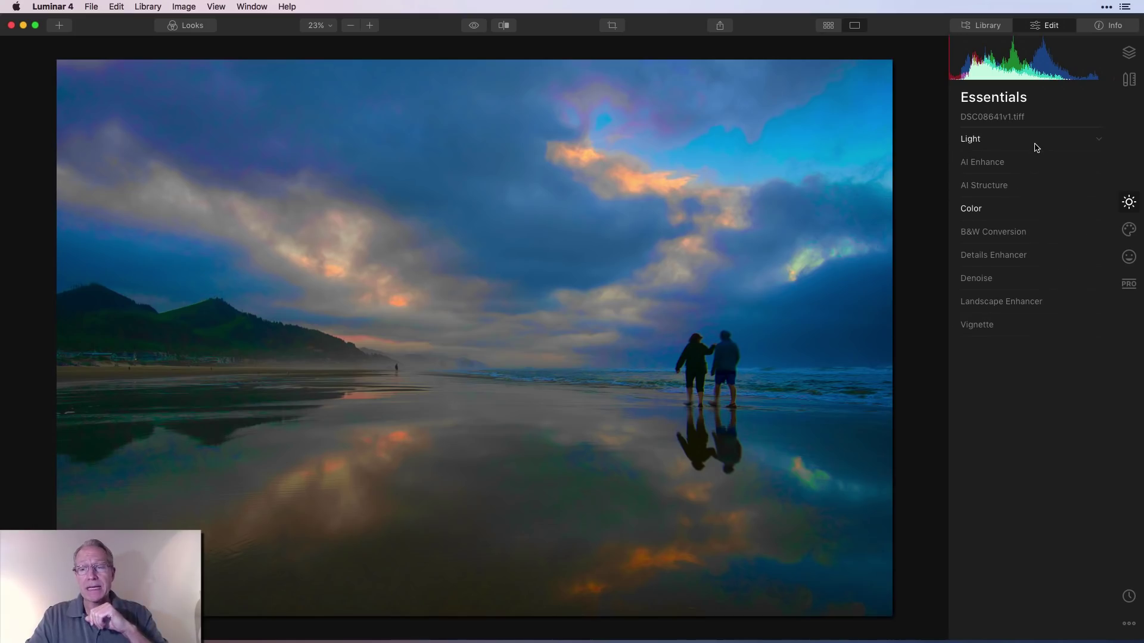
# Start a brush mask on the Color filter, try the Erase mode and return the brush to Paint mode
pyautogui.click(1022, 219)
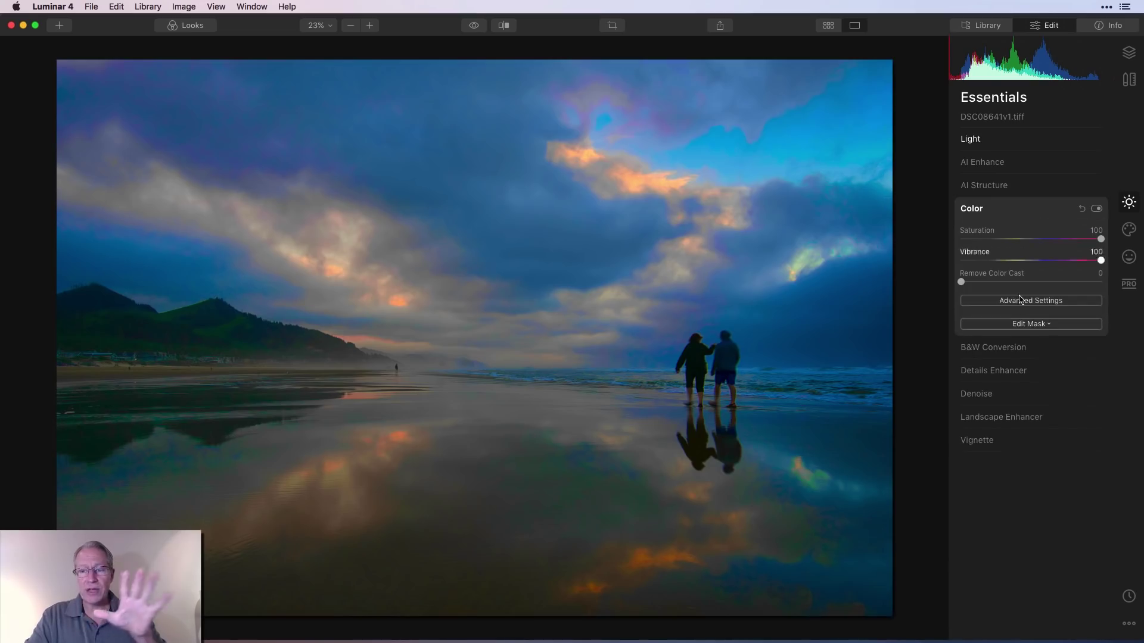
pyautogui.click(1022, 325)
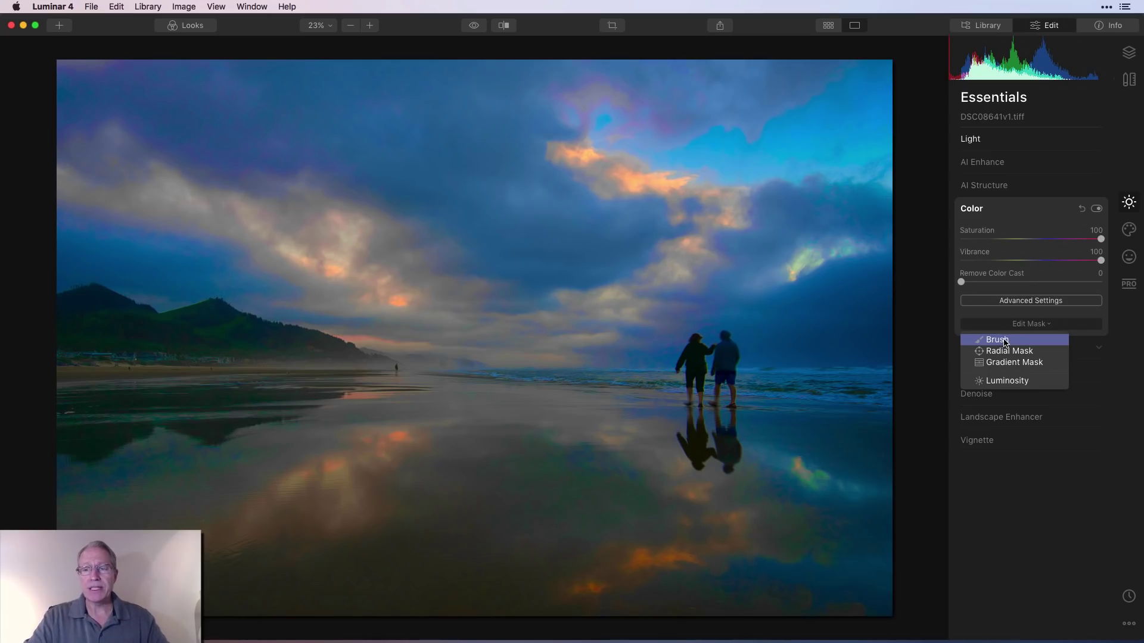
pyautogui.click(1004, 340)
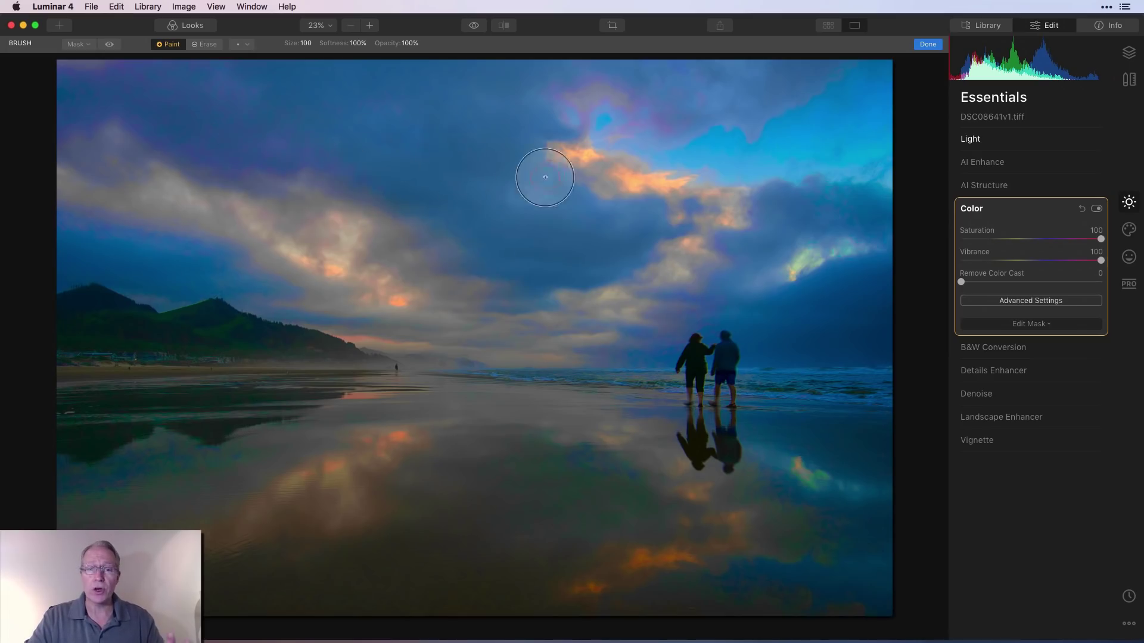
pyautogui.click(204, 44)
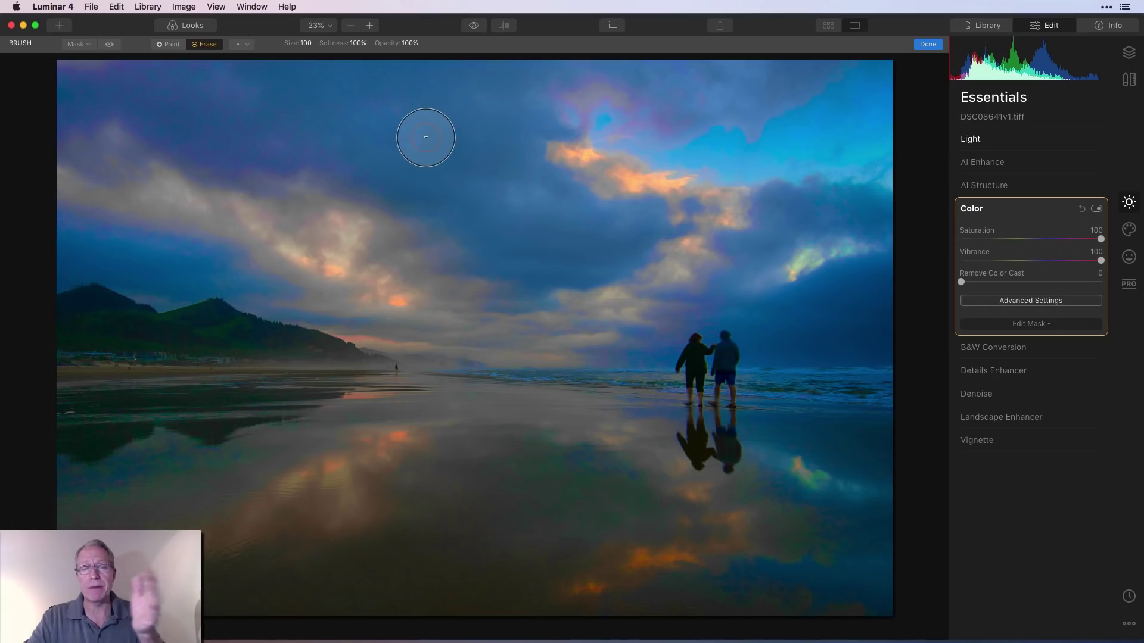
pyautogui.click(170, 44)
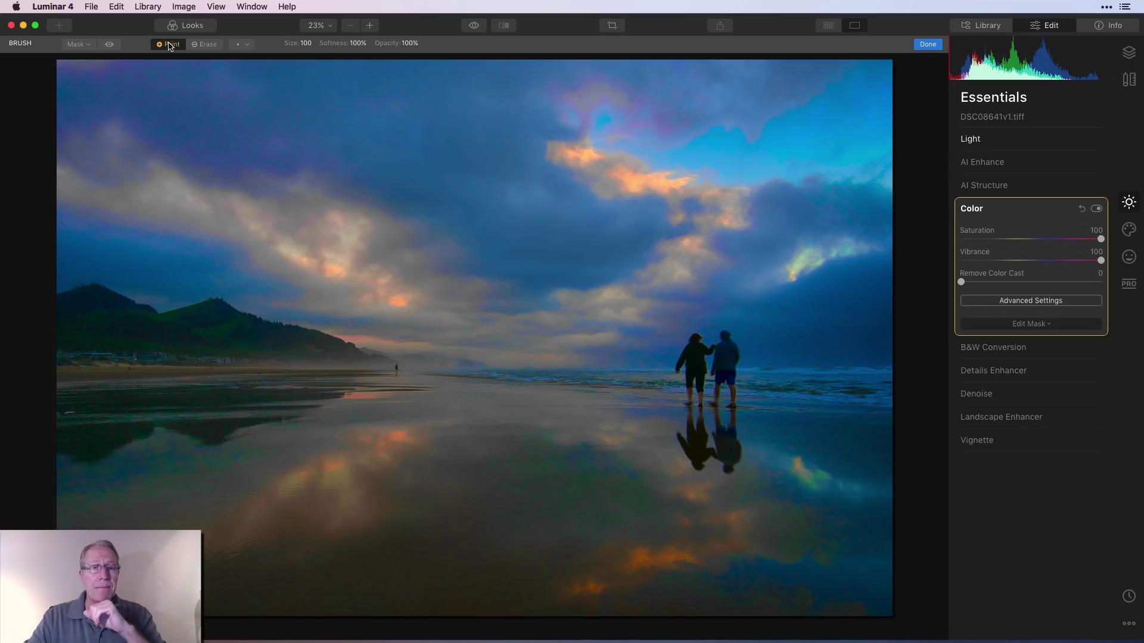
# Enlarge the mask brush to size 172 and reduce it to 112
pyautogui.press(']')
pyautogui.press(']')
pyautogui.press(']')
pyautogui.press(']')
pyautogui.press(']')
pyautogui.press(']')
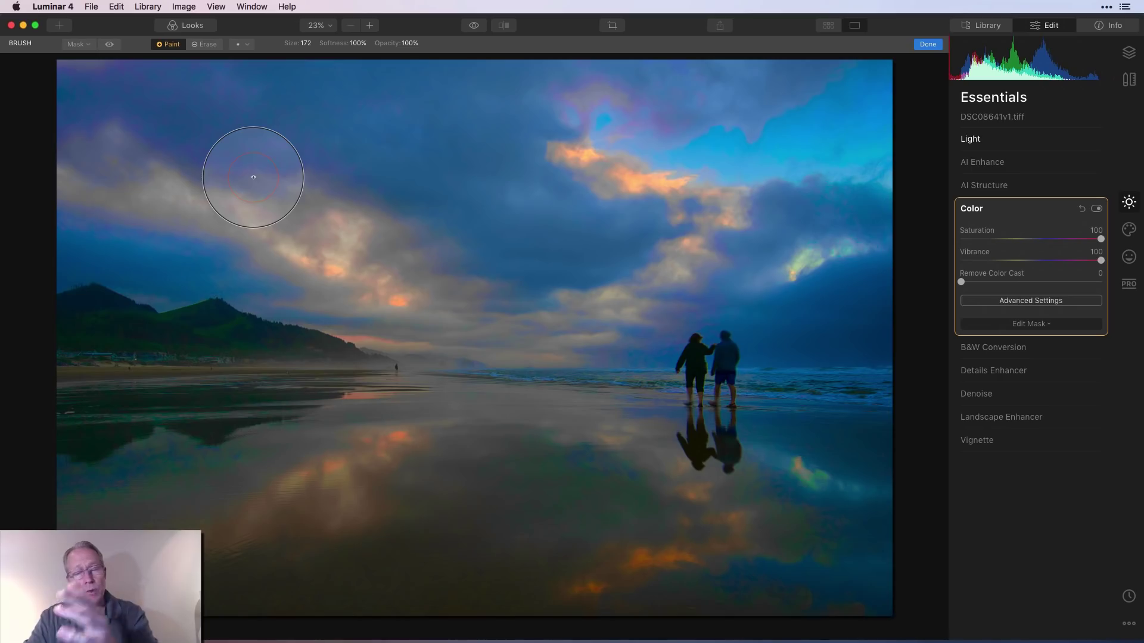
pyautogui.press('[')
pyautogui.press('[')
pyautogui.press('[')
pyautogui.press('[')
pyautogui.press('[')
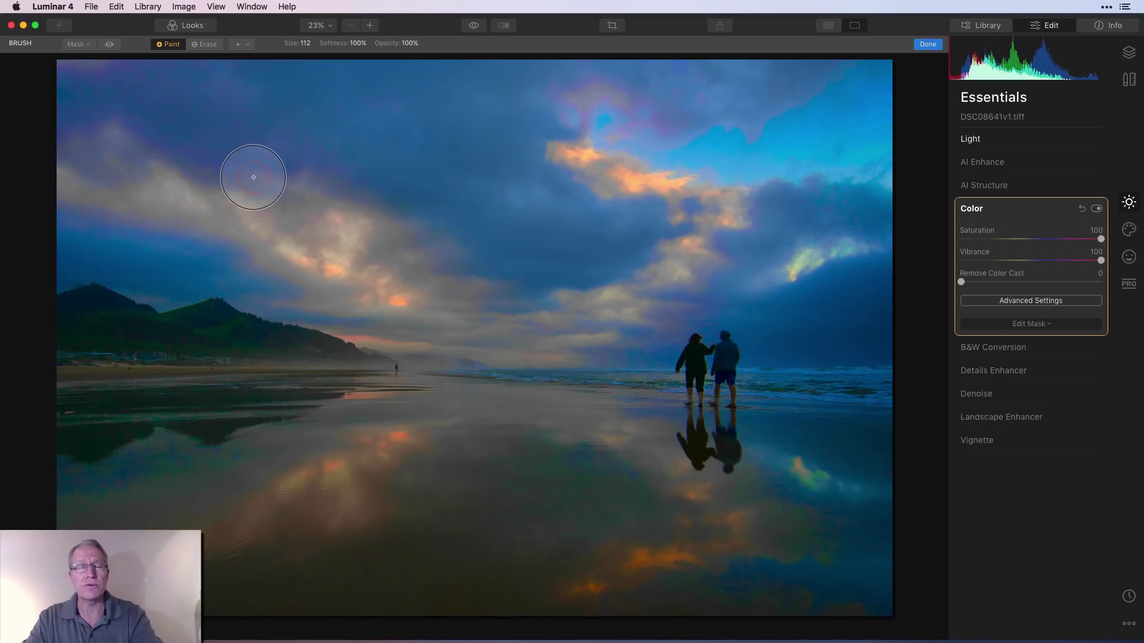
pyautogui.click(109, 46)
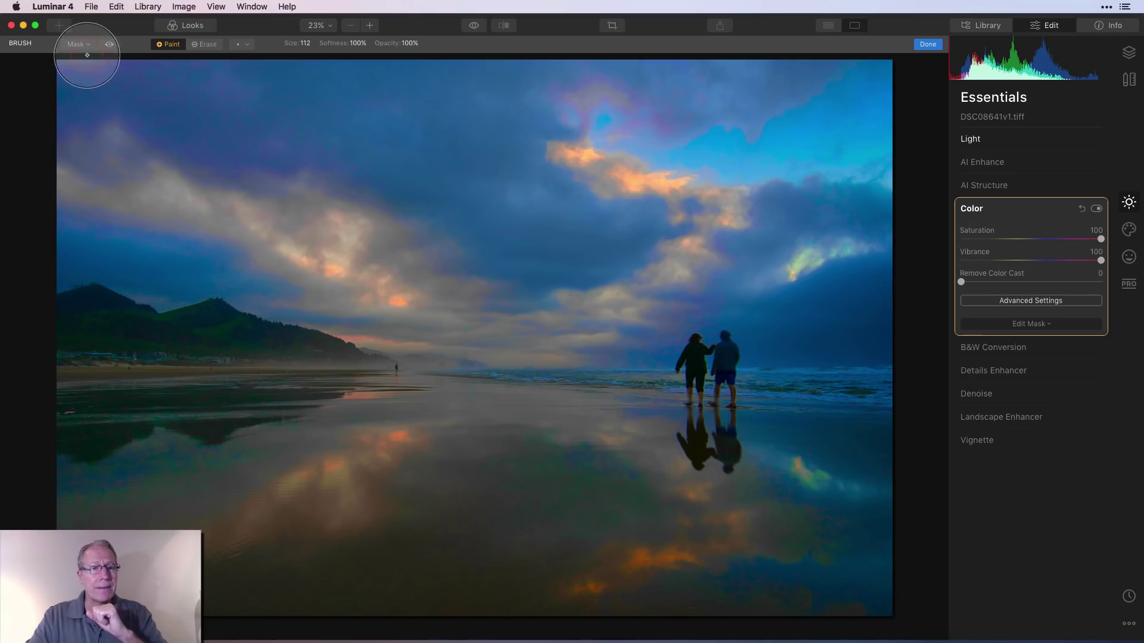
pyautogui.click(83, 45)
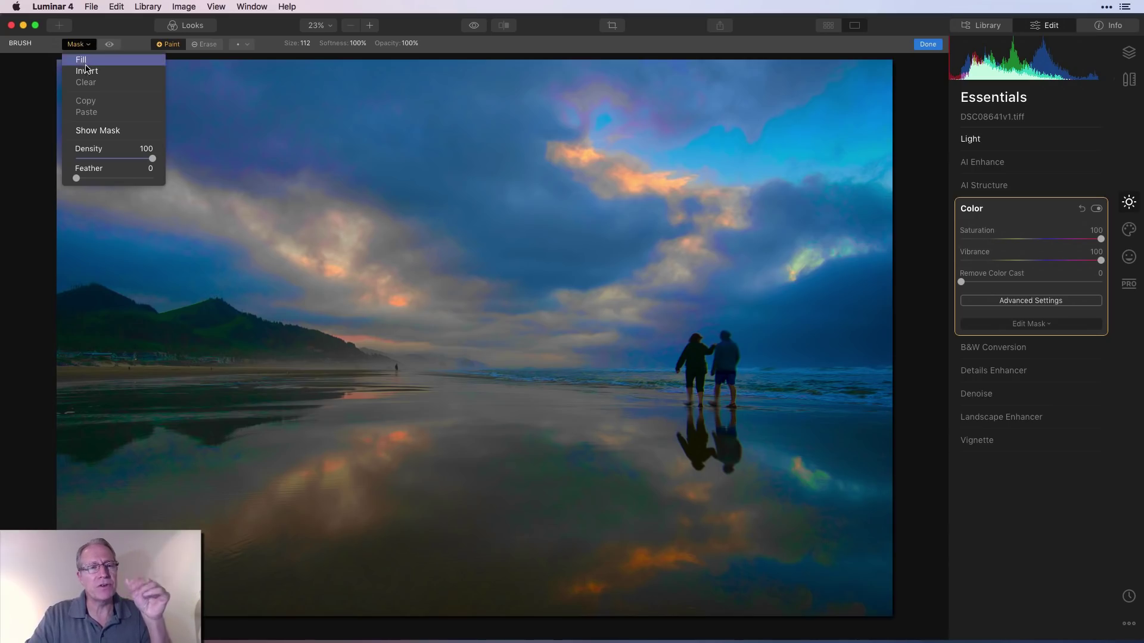
pyautogui.click(82, 44)
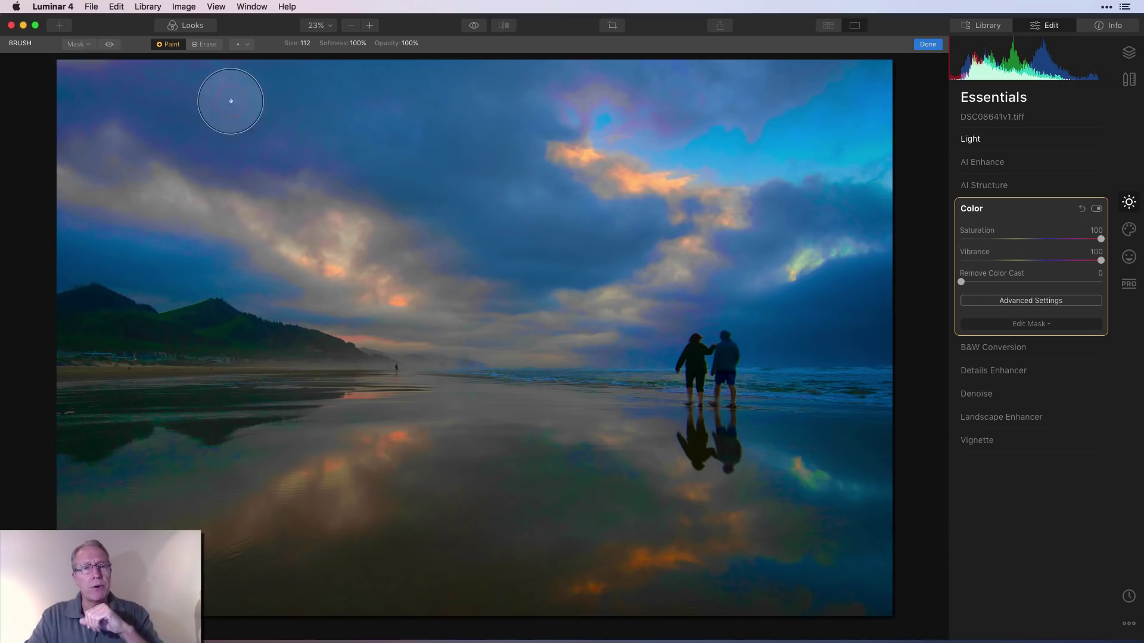
pyautogui.click(305, 45)
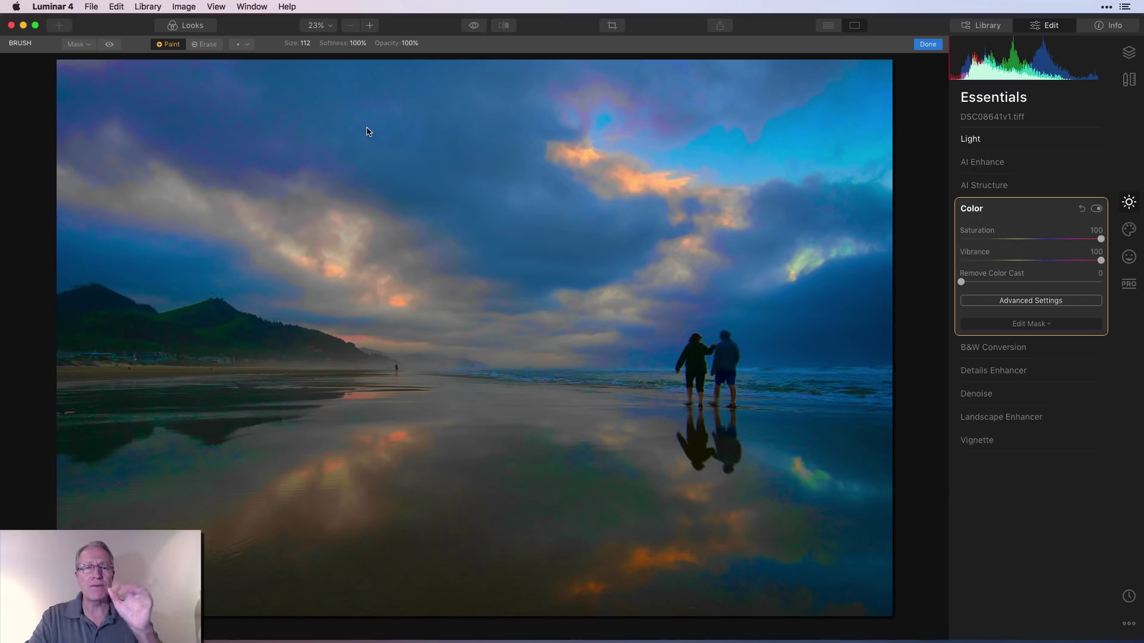
# Brush the Color adjustment over the entire sky down to the horizon, using the mask overlay to fill in missed patches
pyautogui.click(333, 117)
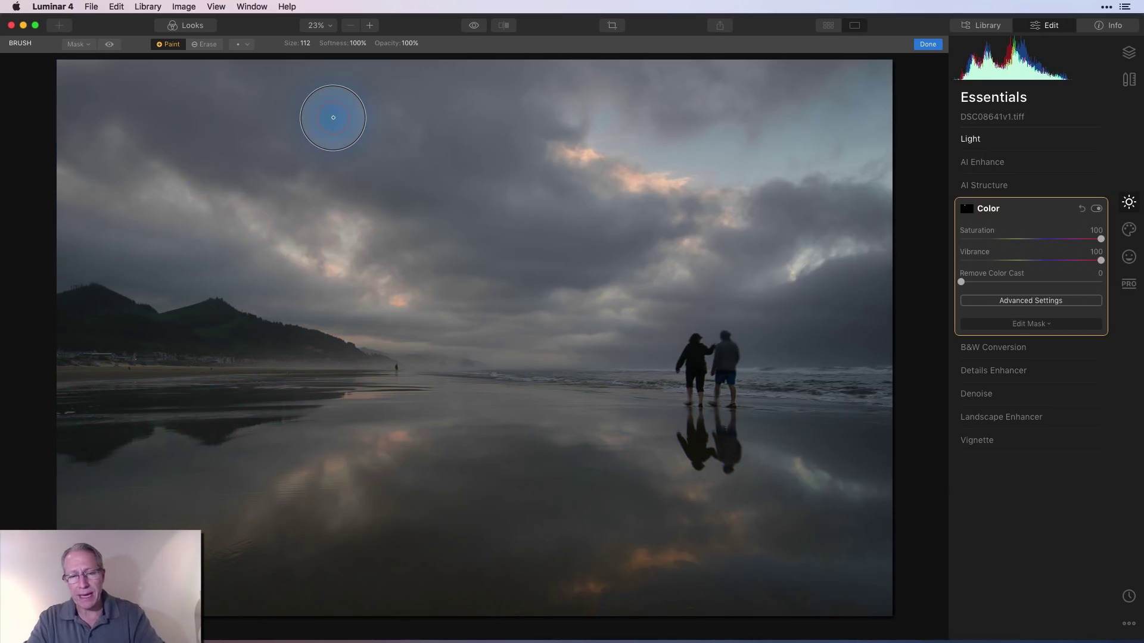
pyautogui.moveTo(333, 117)
pyautogui.mouseDown()
pyautogui.moveTo(68, 154)
pyautogui.moveTo(306, 106)
pyautogui.moveTo(340, 80)
pyautogui.moveTo(87, 77)
pyautogui.moveTo(674, 107)
pyautogui.moveTo(373, 162)
pyautogui.moveTo(772, 182)
pyautogui.moveTo(315, 201)
pyautogui.moveTo(249, 210)
pyautogui.moveTo(337, 215)
pyautogui.moveTo(86, 254)
pyautogui.moveTo(213, 245)
pyautogui.moveTo(497, 264)
pyautogui.moveTo(366, 254)
pyautogui.moveTo(371, 301)
pyautogui.moveTo(344, 313)
pyautogui.moveTo(574, 338)
pyautogui.moveTo(723, 335)
pyautogui.moveTo(571, 324)
pyautogui.moveTo(825, 322)
pyautogui.moveTo(717, 311)
pyautogui.moveTo(897, 309)
pyautogui.moveTo(626, 227)
pyautogui.moveTo(636, 152)
pyautogui.moveTo(915, 160)
pyautogui.moveTo(727, 77)
pyautogui.moveTo(895, 66)
pyautogui.moveTo(392, 40)
pyautogui.moveTo(701, 163)
pyautogui.moveTo(821, 173)
pyautogui.moveTo(850, 264)
pyautogui.mouseUp()
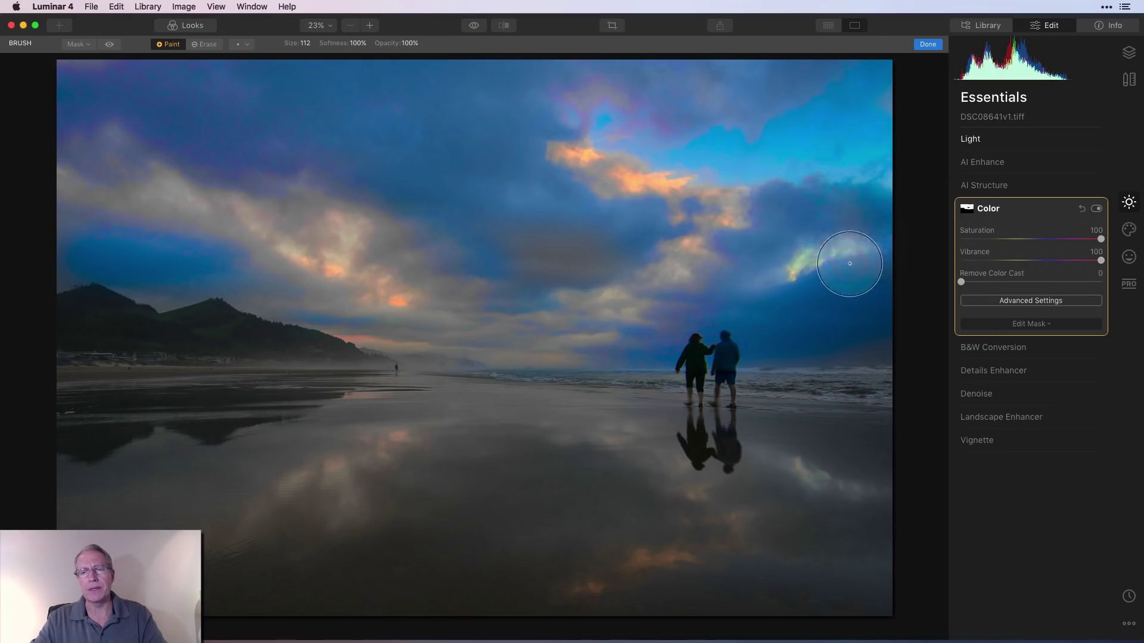
pyautogui.click(110, 45)
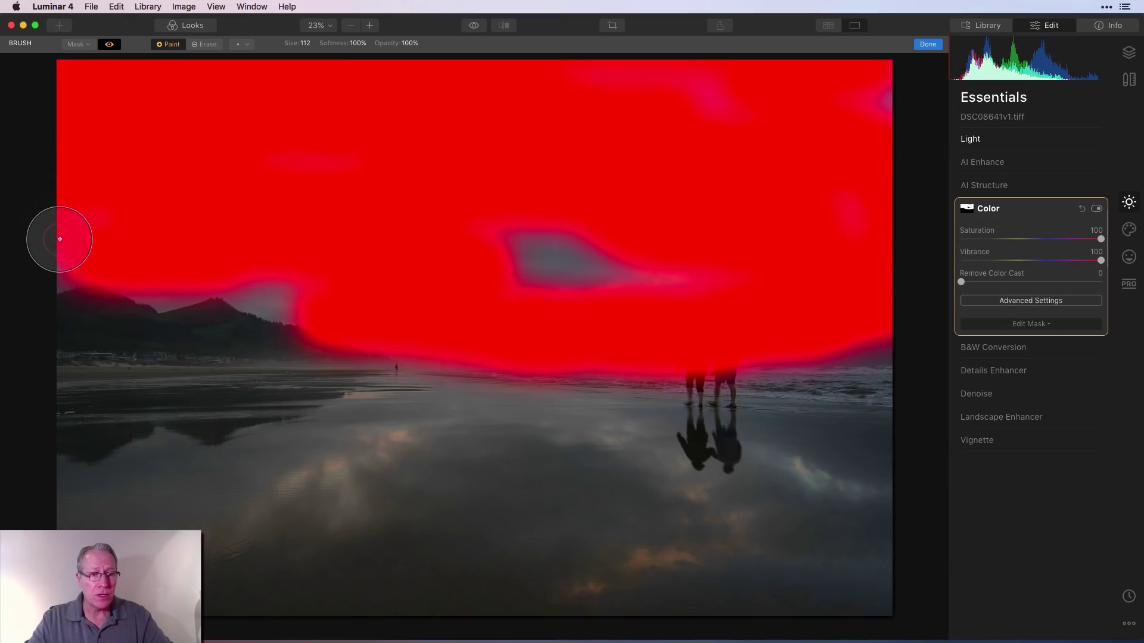
pyautogui.moveTo(59, 239)
pyautogui.mouseDown()
pyautogui.moveTo(130, 270)
pyautogui.moveTo(74, 250)
pyautogui.moveTo(55, 260)
pyautogui.moveTo(179, 281)
pyautogui.moveTo(311, 286)
pyautogui.mouseUp()
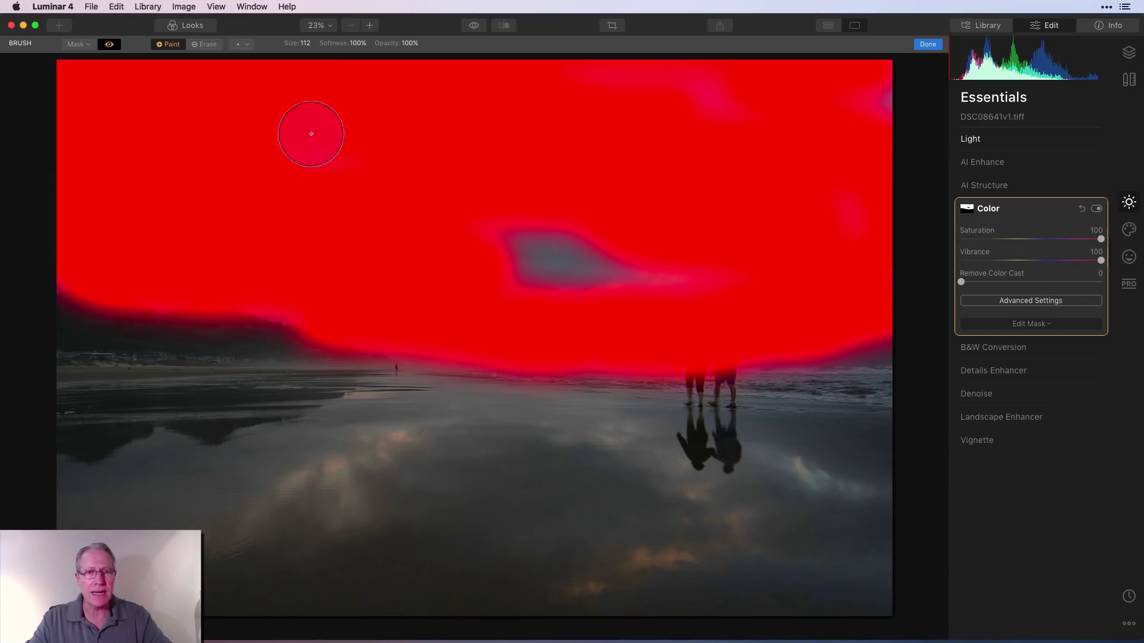
pyautogui.moveTo(311, 133)
pyautogui.mouseDown()
pyautogui.moveTo(471, 213)
pyautogui.moveTo(742, 257)
pyautogui.moveTo(567, 255)
pyautogui.moveTo(717, 248)
pyautogui.mouseUp()
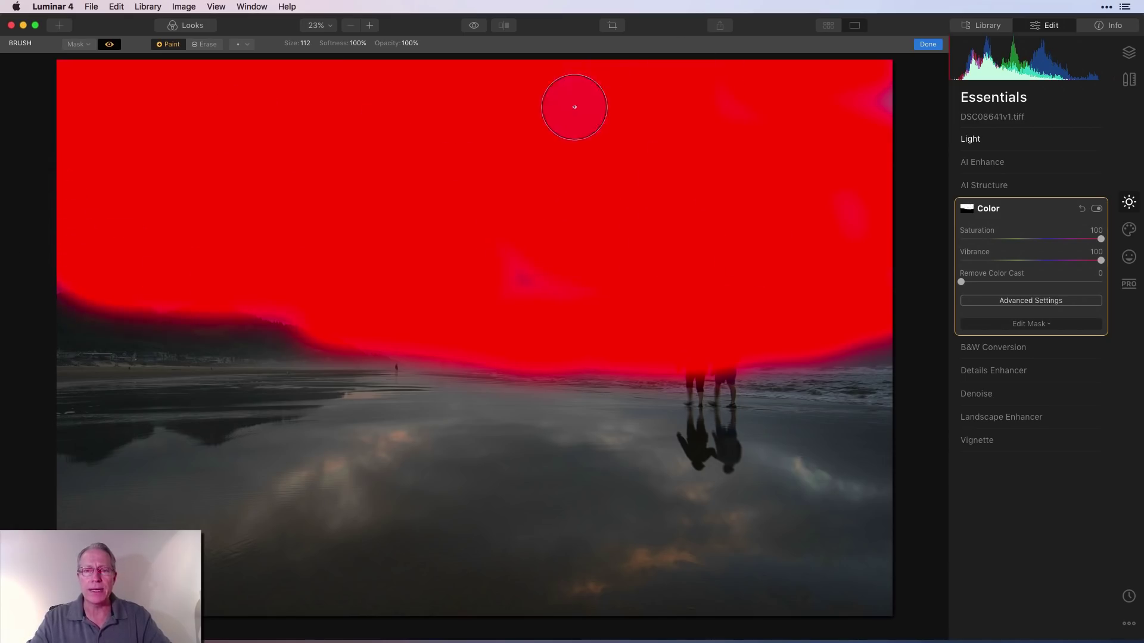
pyautogui.moveTo(575, 106)
pyautogui.mouseDown()
pyautogui.moveTo(500, 242)
pyautogui.moveTo(875, 189)
pyautogui.mouseUp()
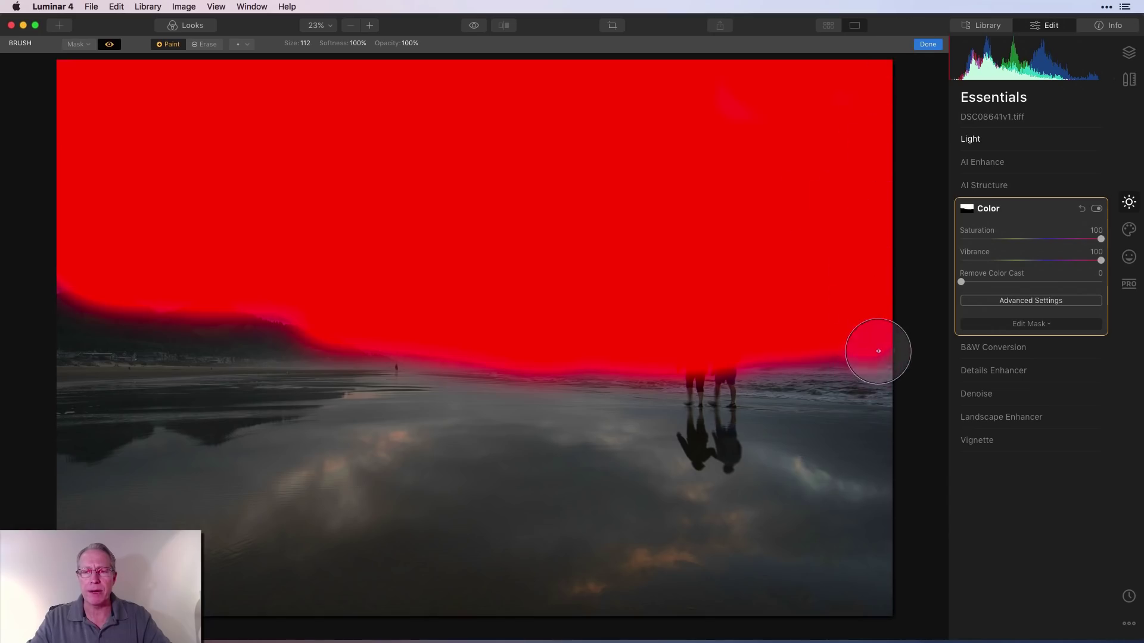
pyautogui.click(108, 45)
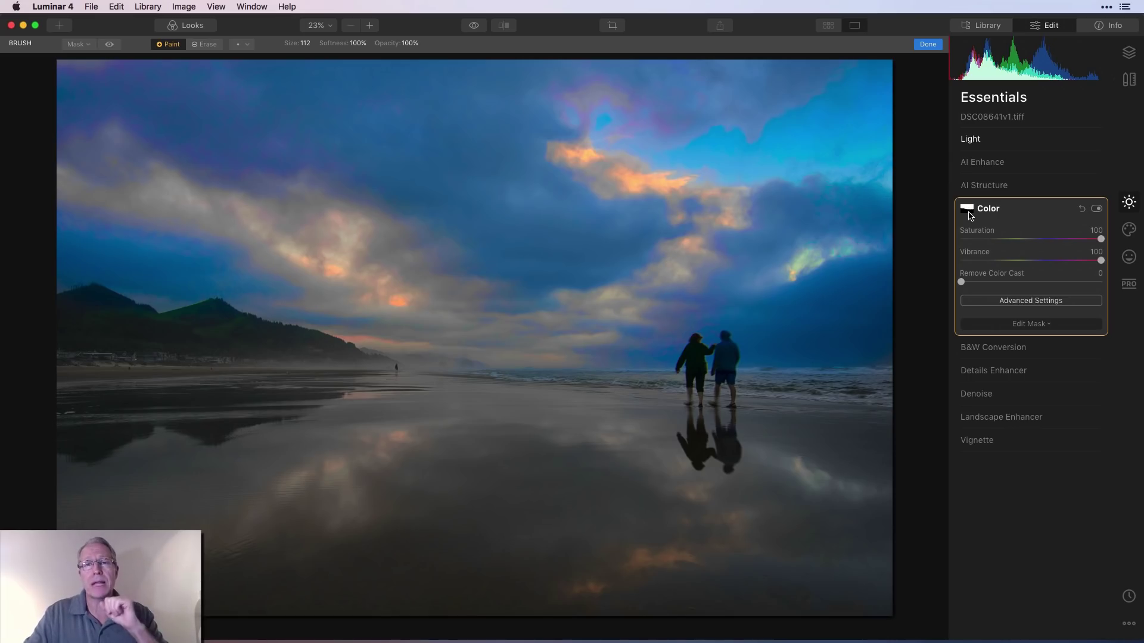
# Invert the Color mask so it covers the foreground, check its overlay, and invert it back to the sky
pyautogui.click(83, 46)
pyautogui.click(87, 72)
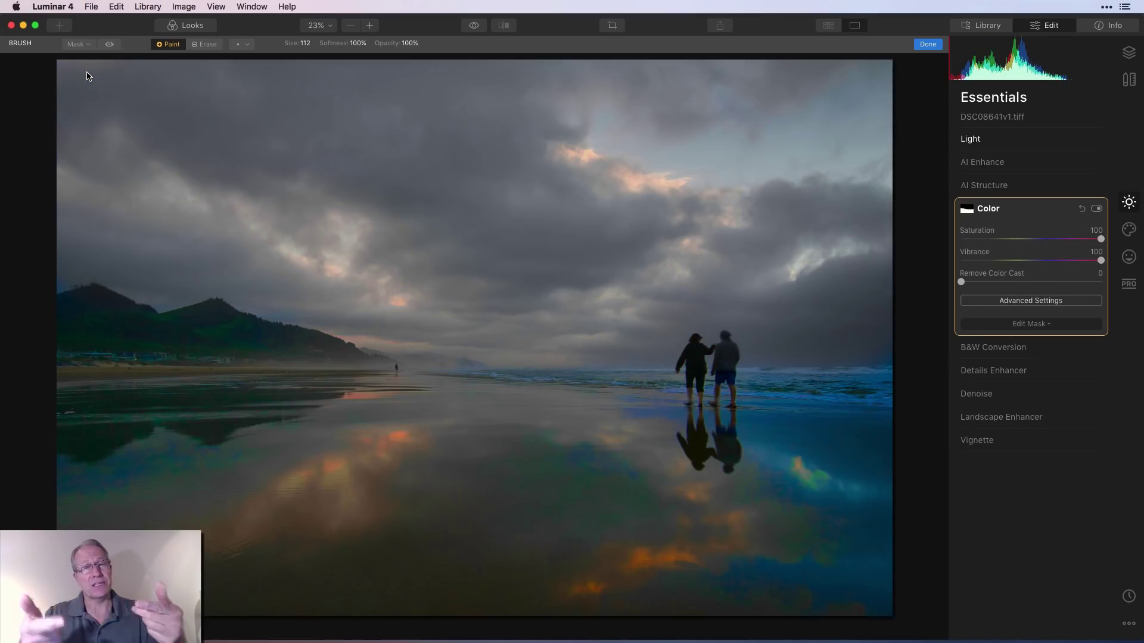
pyautogui.click(107, 48)
pyautogui.click(107, 49)
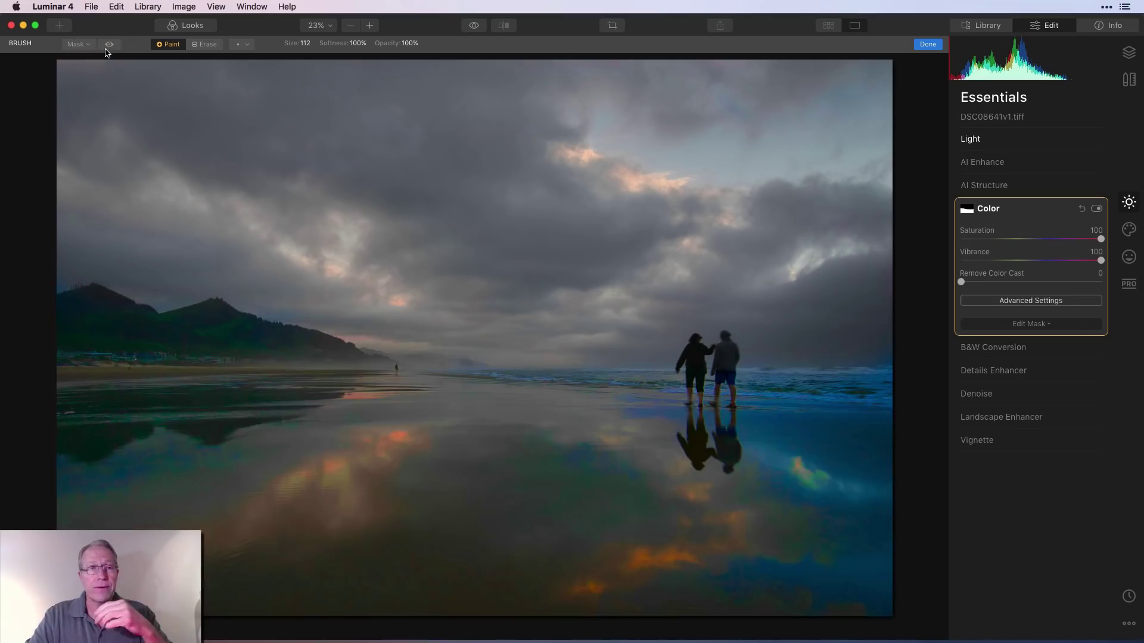
pyautogui.click(86, 46)
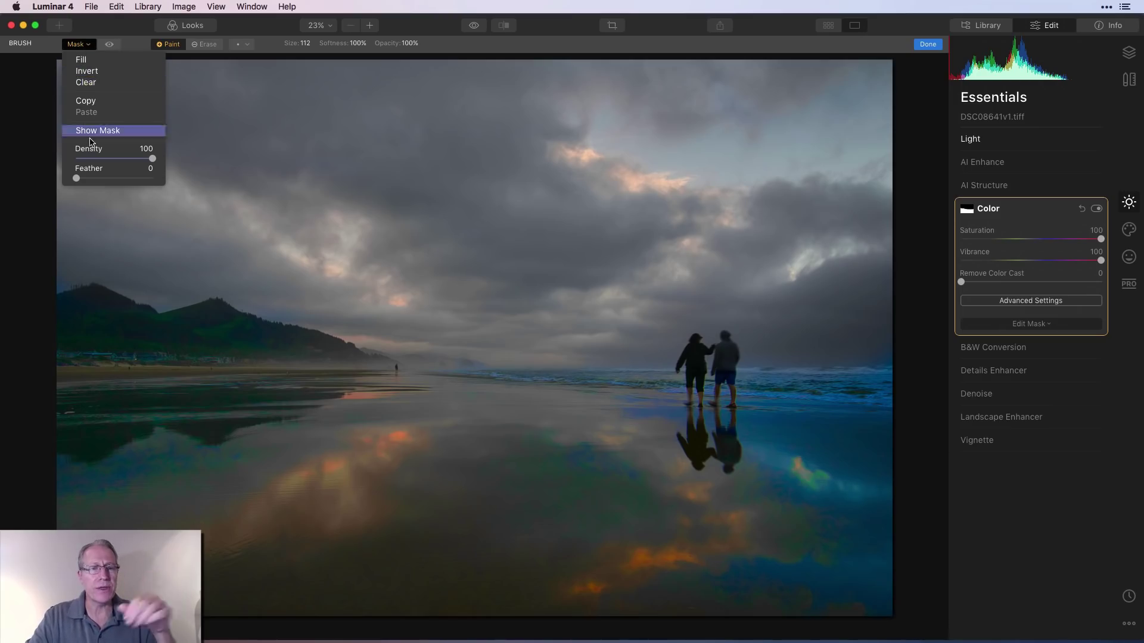
pyautogui.click(87, 71)
# With the mask overlay shown, try a mask Density of 56, restore it to 100, and set the Feather to 999
pyautogui.click(109, 46)
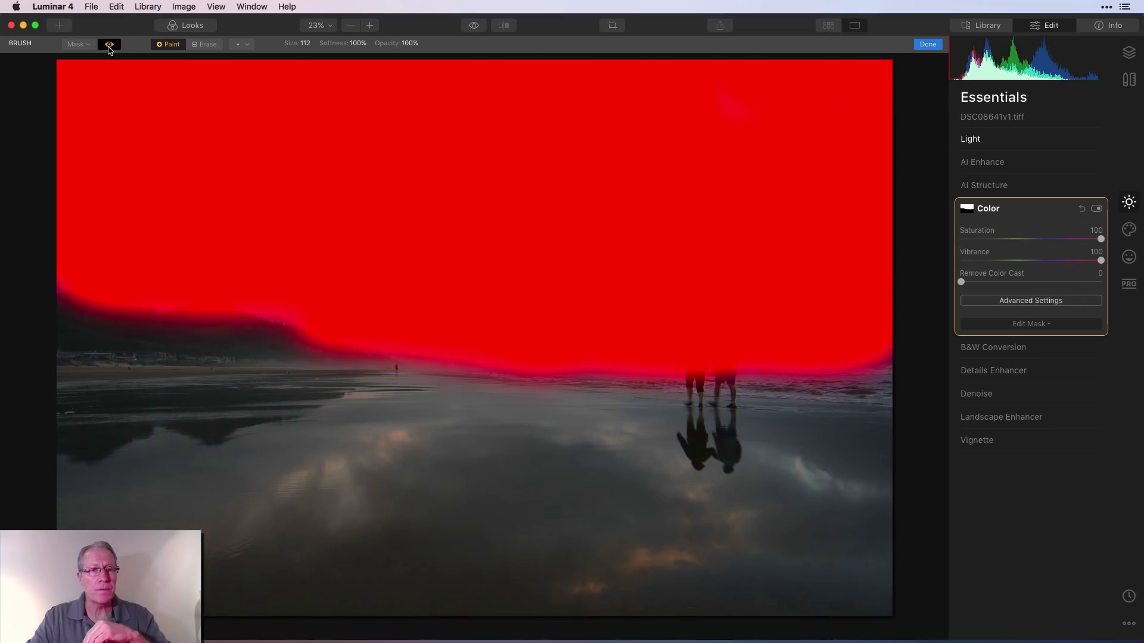
pyautogui.click(77, 44)
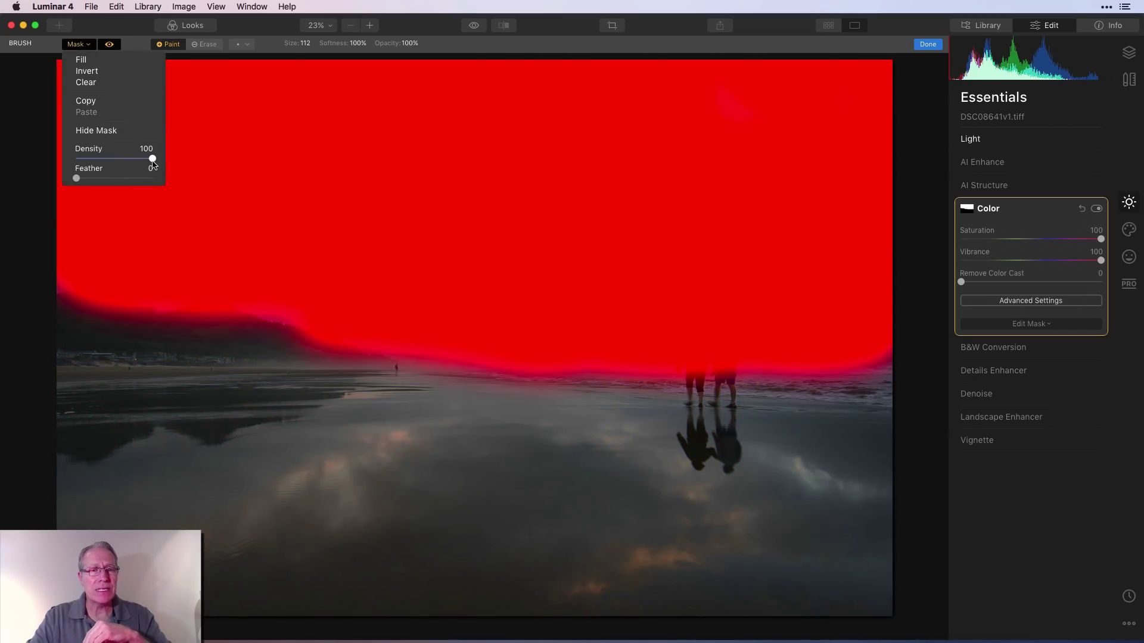
pyautogui.moveTo(151, 159); pyautogui.dragTo(118, 163)
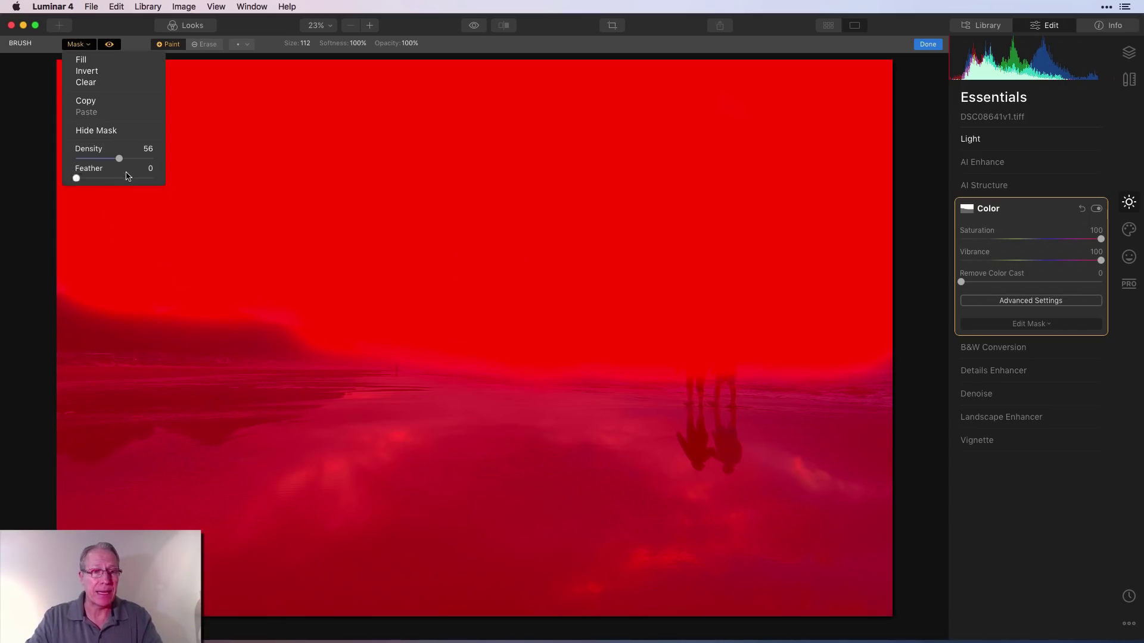
pyautogui.moveTo(119, 158); pyautogui.dragTo(181, 161)
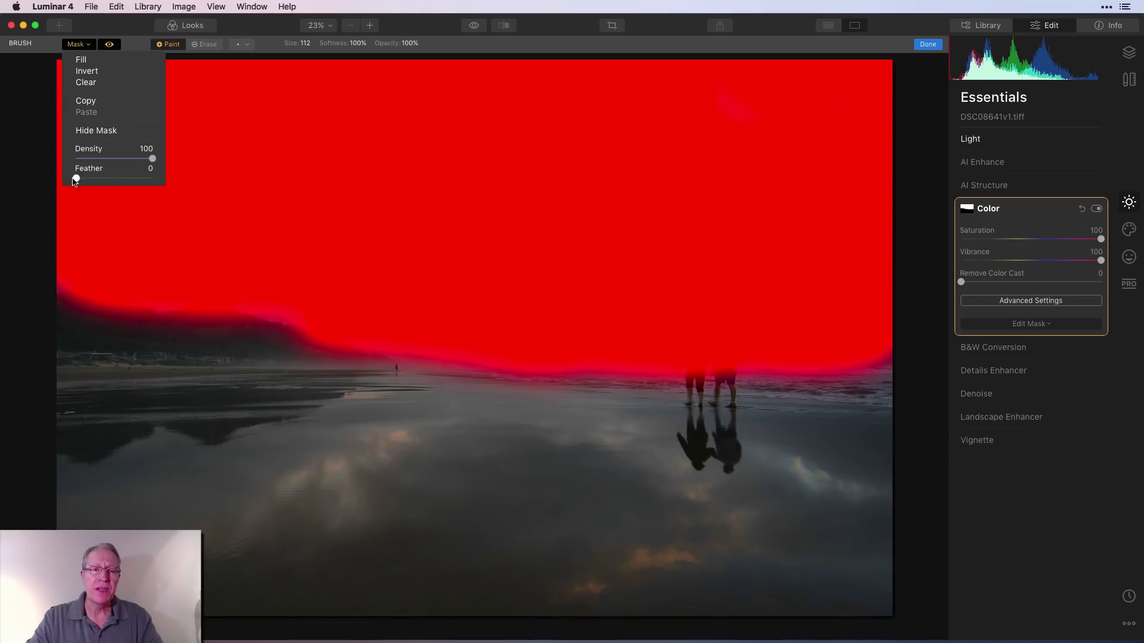
pyautogui.moveTo(77, 178); pyautogui.dragTo(165, 179)
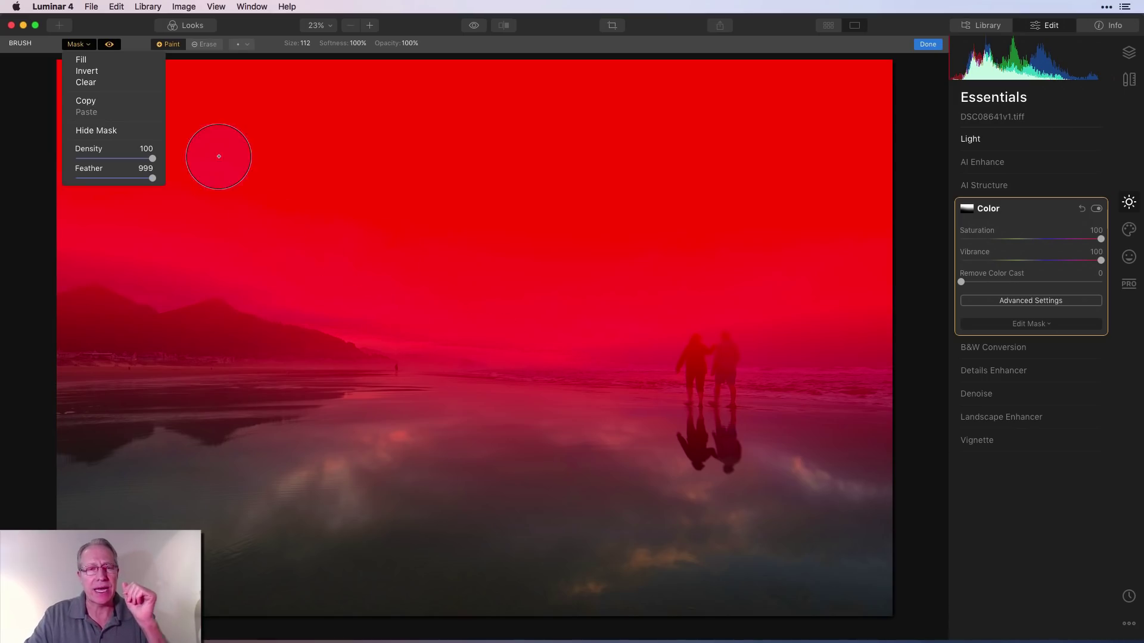
# Set the sky mask's Feather to 0 and hide the mask overlay
pyautogui.moveTo(136, 182); pyautogui.dragTo(1, 184)
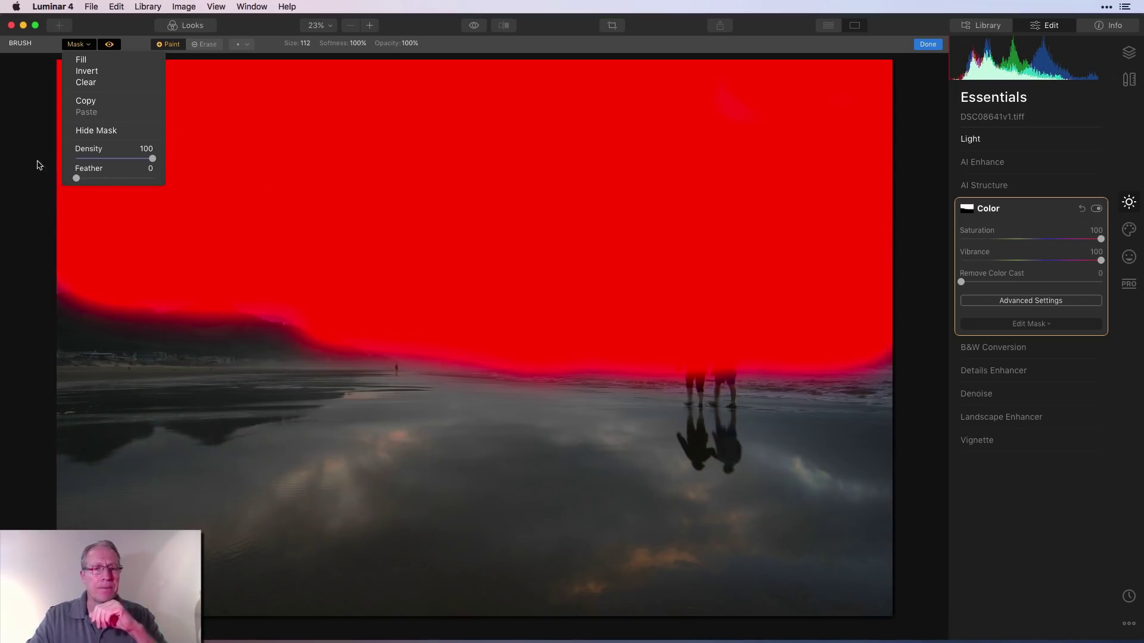
pyautogui.click(91, 45)
pyautogui.click(109, 44)
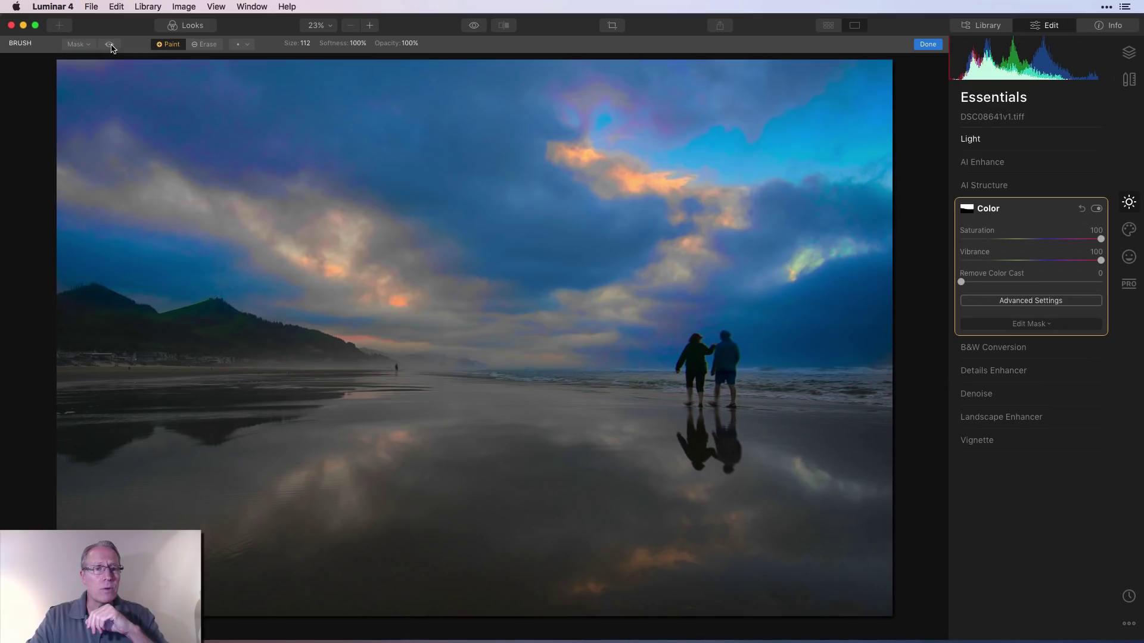
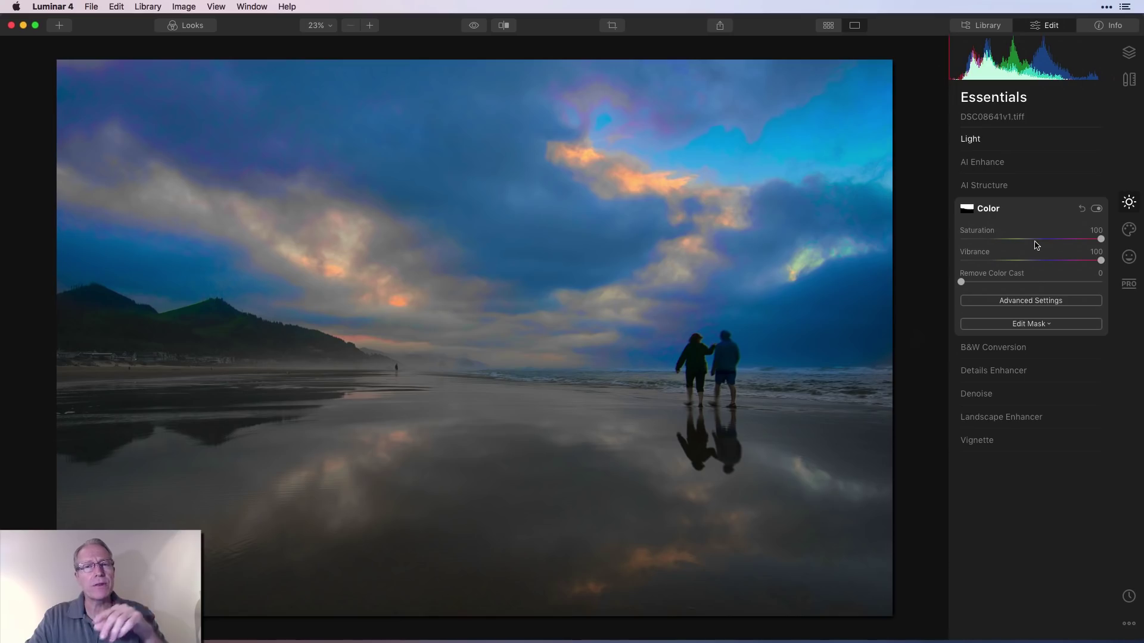
# Reset the Color adjustment along with its mask and raise Saturation and Vibrance to 100
pyautogui.click(1081, 209)
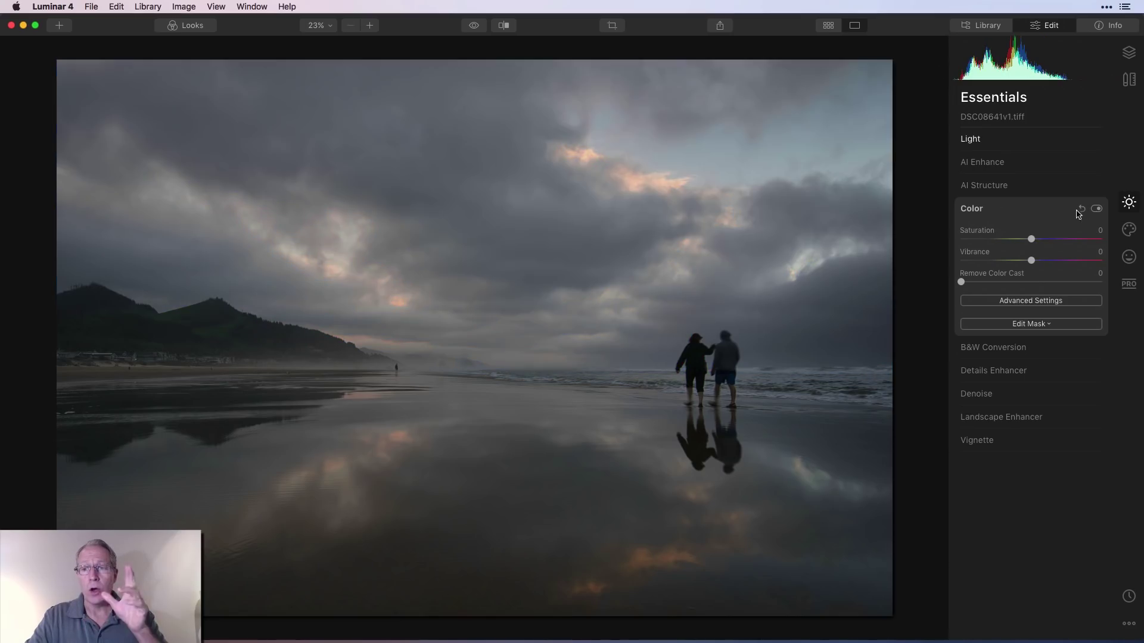
pyautogui.moveTo(1032, 260); pyautogui.dragTo(1101, 259)
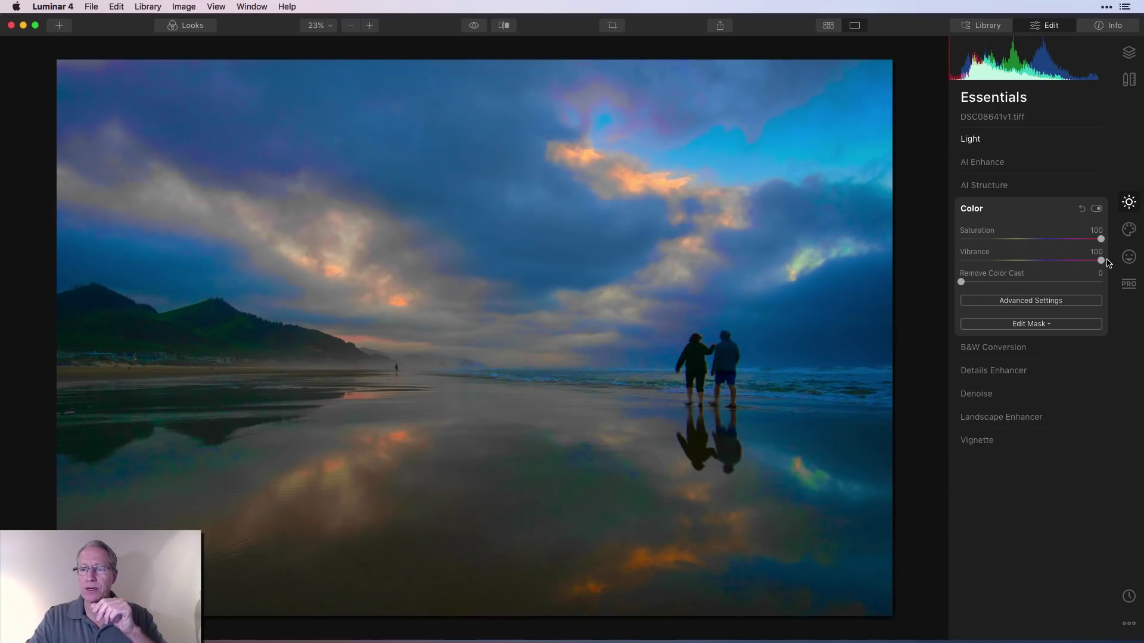
# Draw a radial mask centred on the walking couple, show its overlay, and invert it so Color affects only the circle's inside
pyautogui.click(1045, 324)
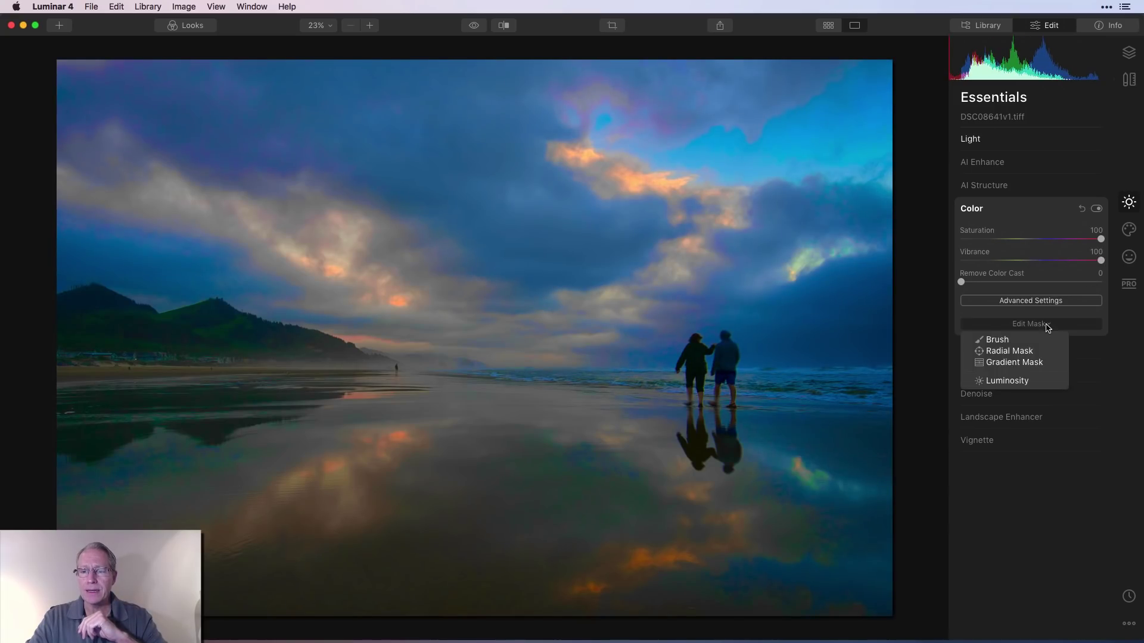
pyautogui.click(1019, 351)
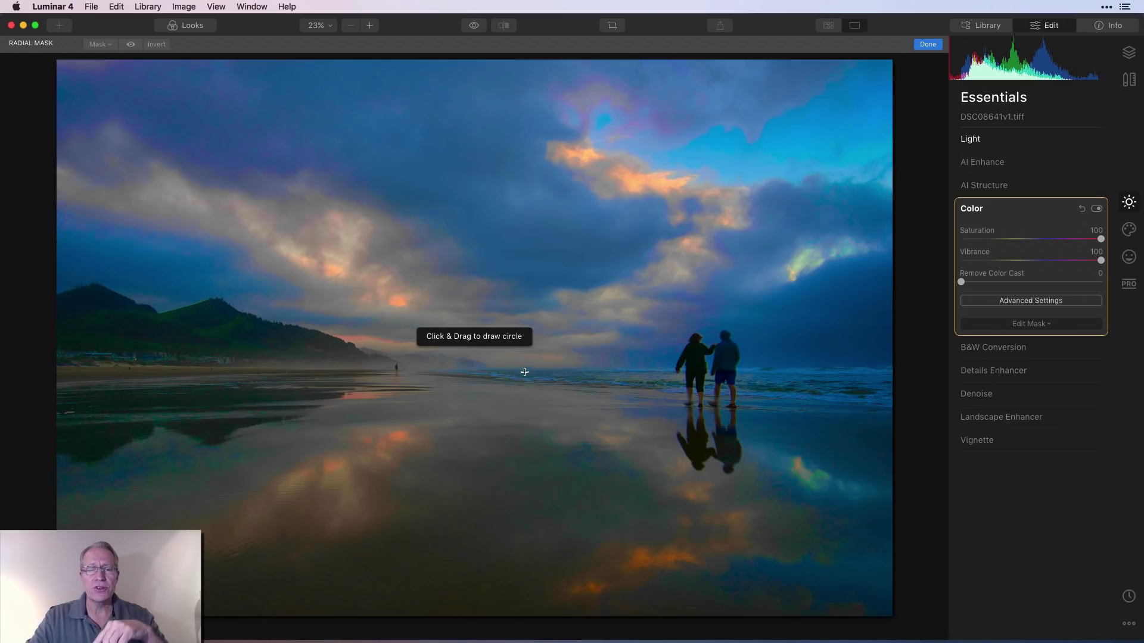
pyautogui.moveTo(702, 358); pyautogui.dragTo(728, 437)
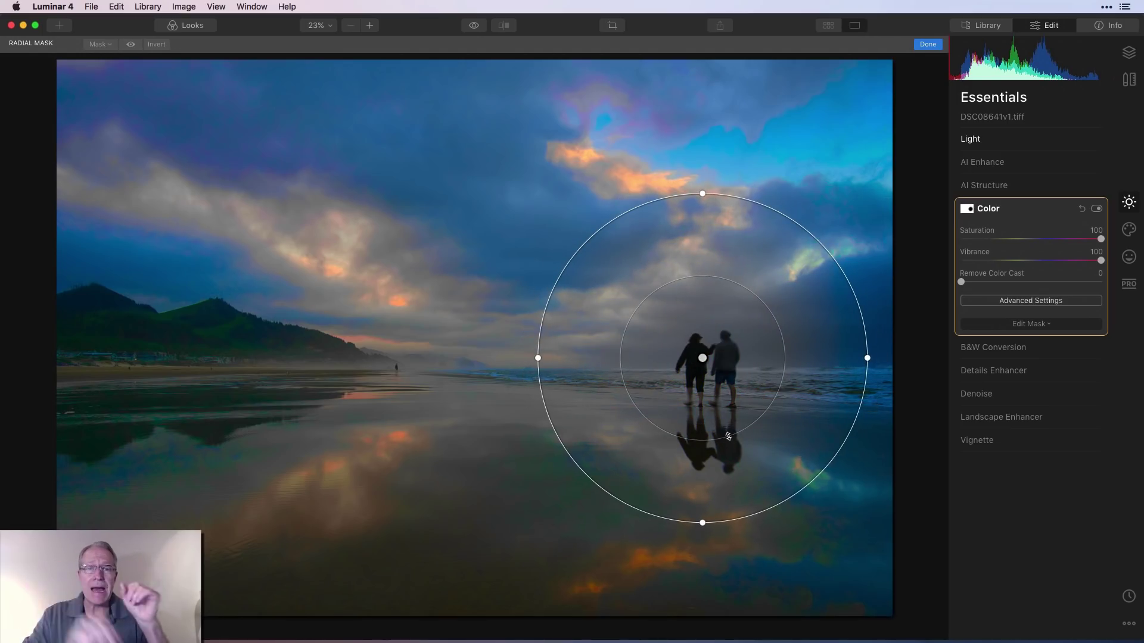
pyautogui.click(131, 44)
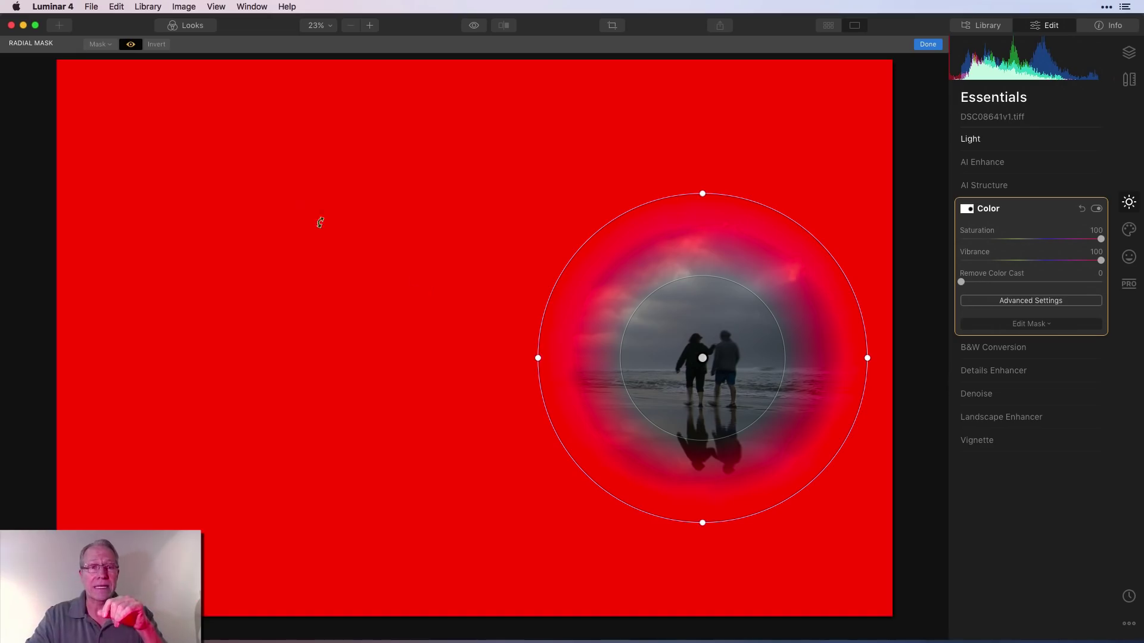
pyautogui.click(156, 45)
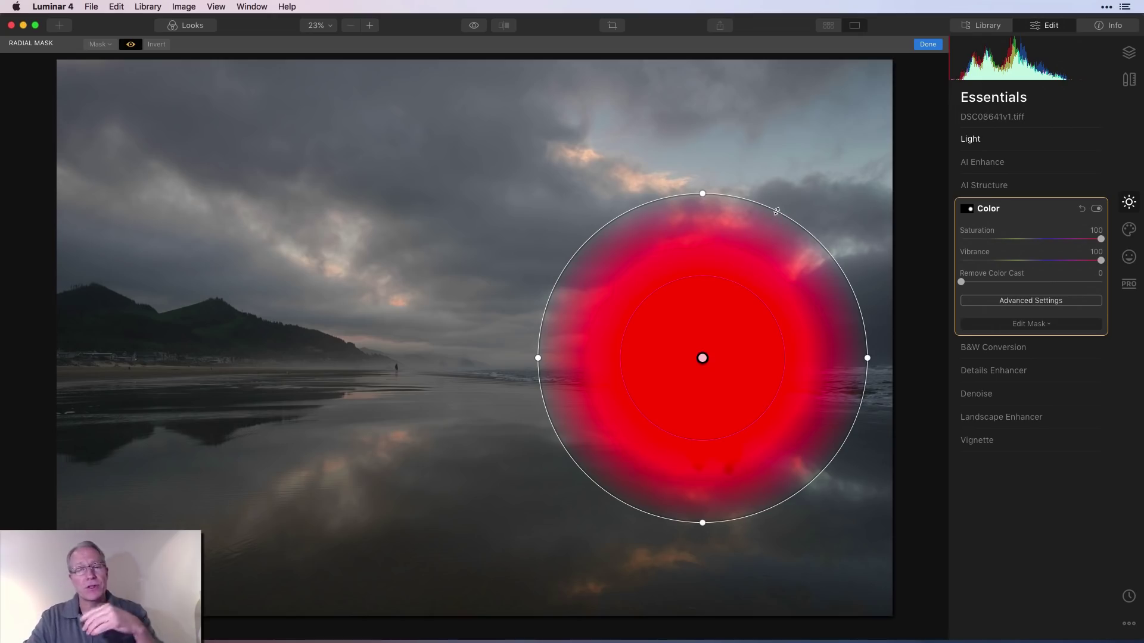
# Flatten the radial mask into a smaller horizontal ellipse, recentre it slightly right over the couple, and hide the overlay
pyautogui.moveTo(703, 194); pyautogui.dragTo(703, 252)
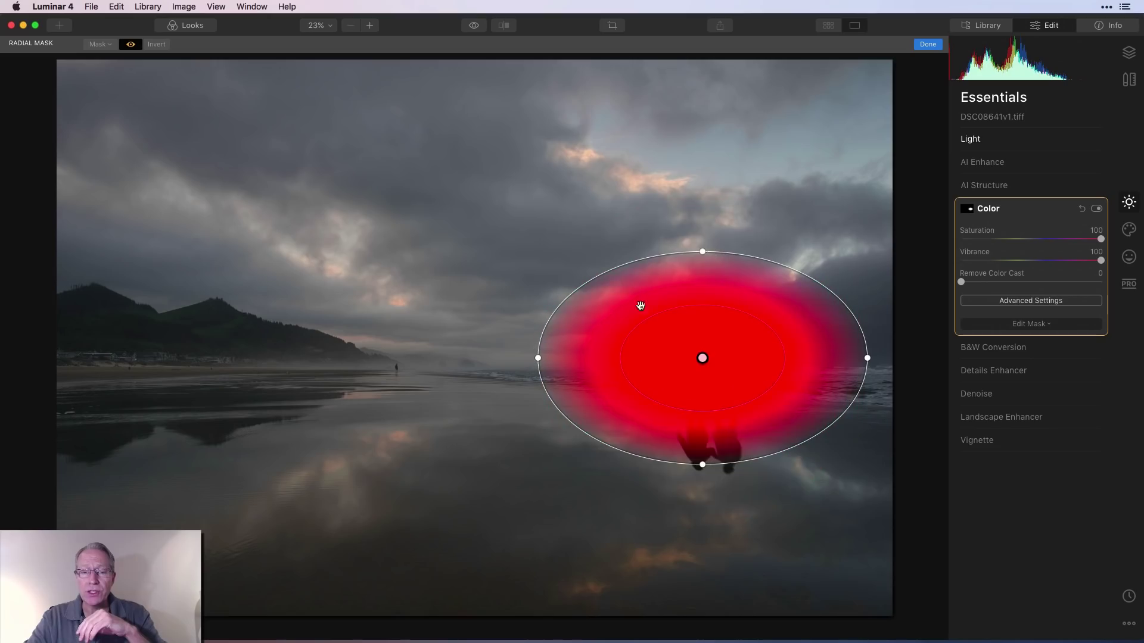
pyautogui.moveTo(539, 357)
pyautogui.mouseDown()
pyautogui.moveTo(449, 358)
pyautogui.moveTo(531, 358)
pyautogui.mouseUp()
pyautogui.moveTo(603, 275); pyautogui.dragTo(634, 324)
pyautogui.moveTo(702, 357)
pyautogui.mouseDown()
pyautogui.moveTo(469, 346)
pyautogui.moveTo(458, 366)
pyautogui.moveTo(713, 357)
pyautogui.mouseUp()
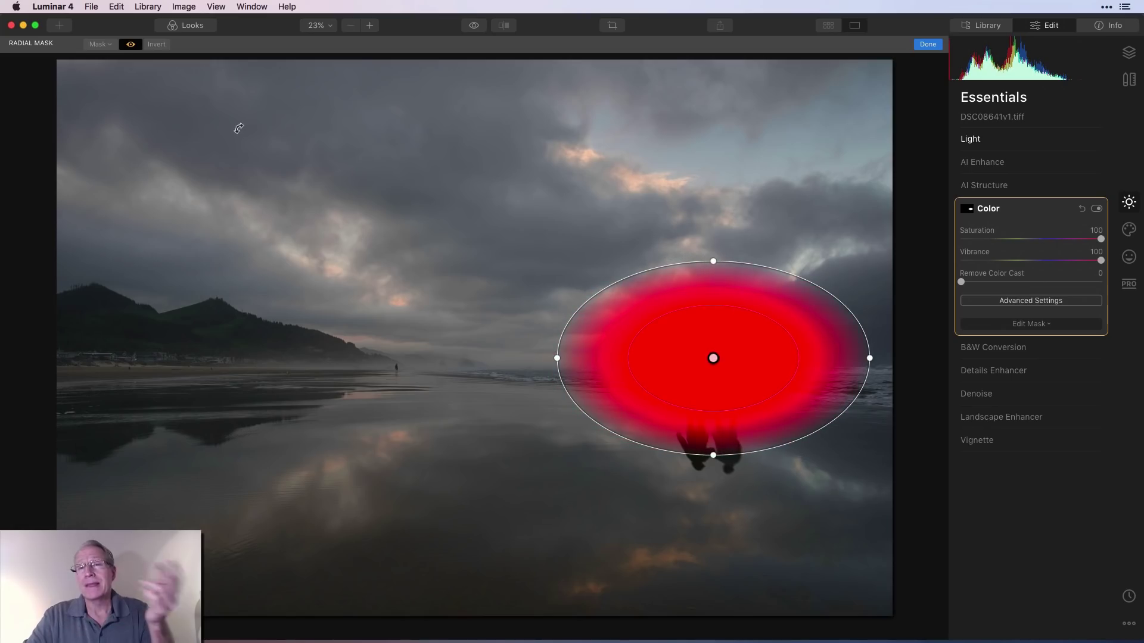
pyautogui.click(130, 44)
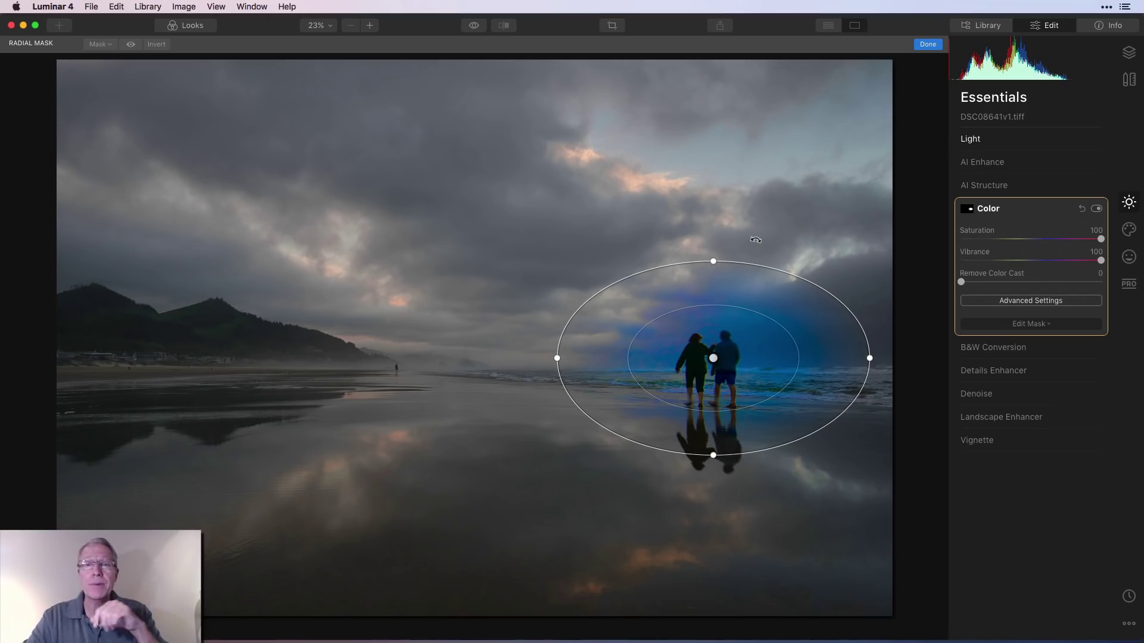
# With Color reset to an unmasked Saturation and Vibrance of 100, draw a tilted gradient mask at the horizon, widen its transition and reposition it
pyautogui.moveTo(1100, 260)
pyautogui.mouseDown()
pyautogui.moveTo(1031, 260)
pyautogui.moveTo(1100, 260)
pyautogui.mouseUp()
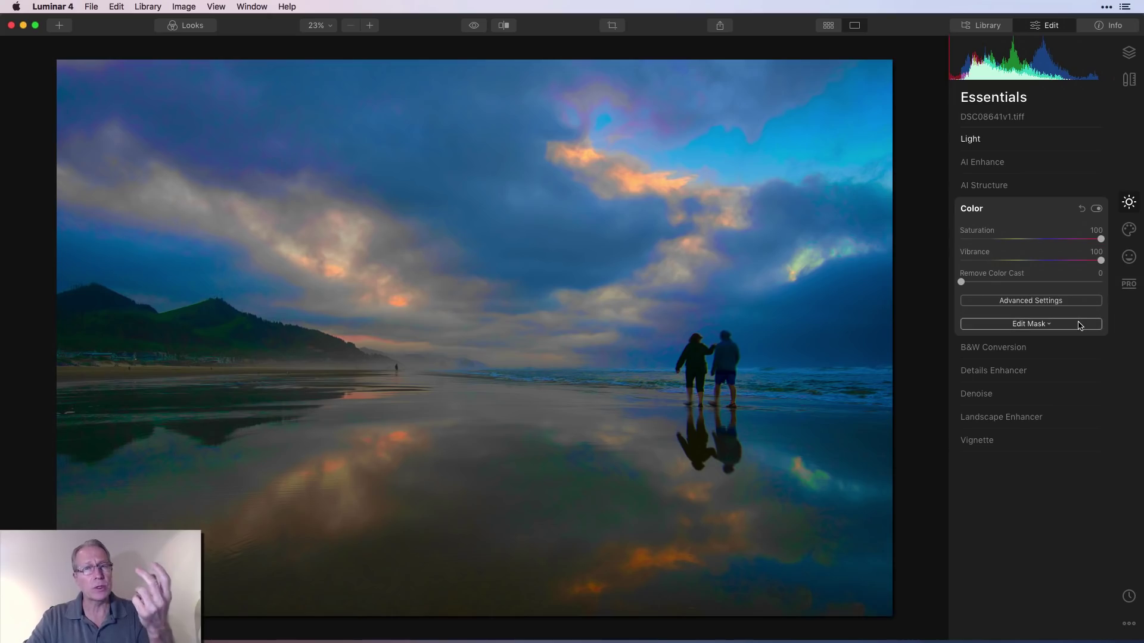
pyautogui.click(1052, 325)
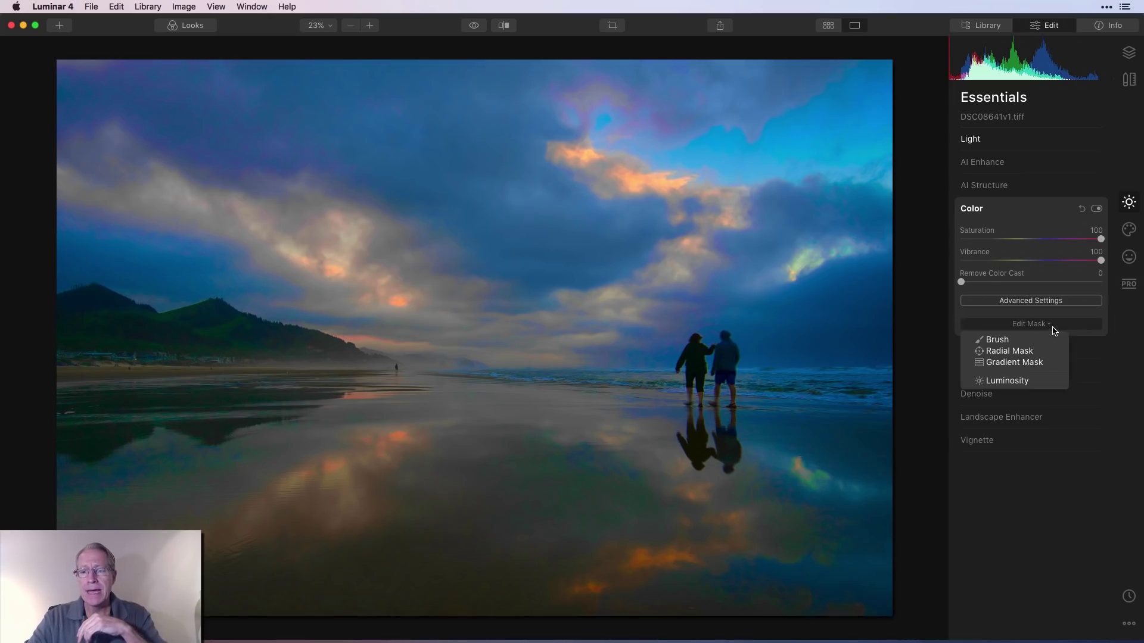
pyautogui.click(1027, 363)
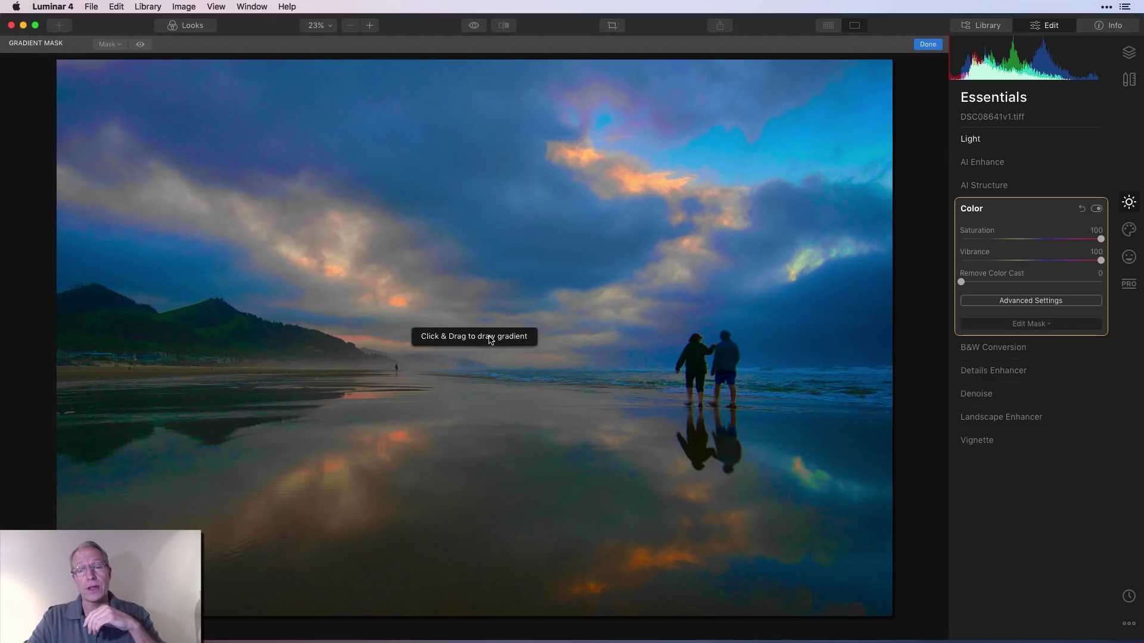
pyautogui.moveTo(488, 337); pyautogui.dragTo(486, 382)
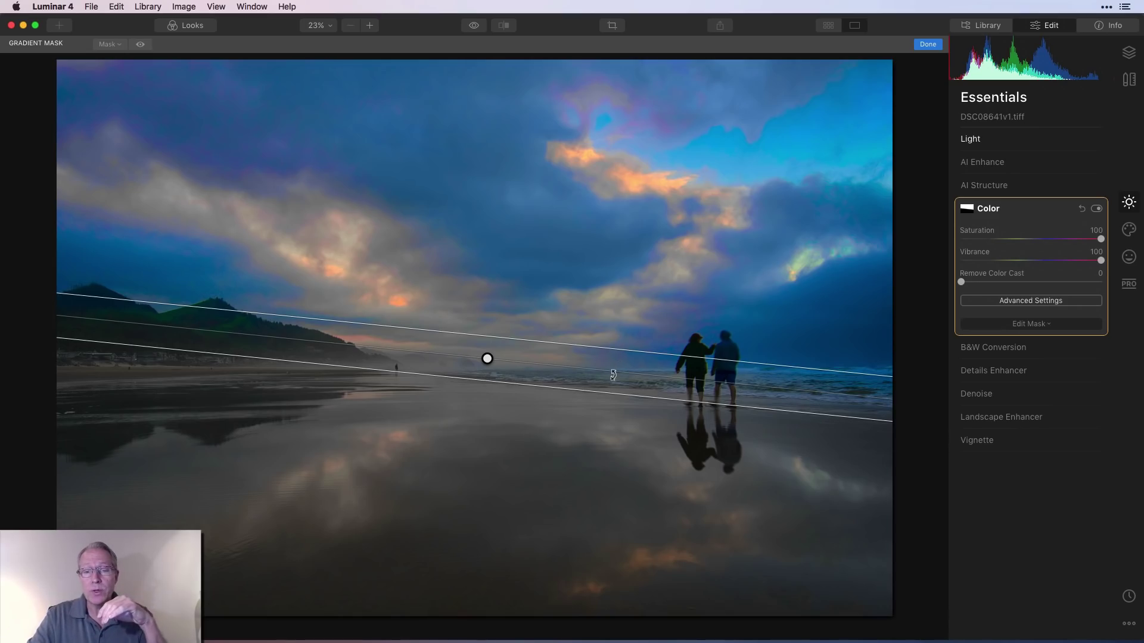
pyautogui.moveTo(620, 374); pyautogui.dragTo(545, 245)
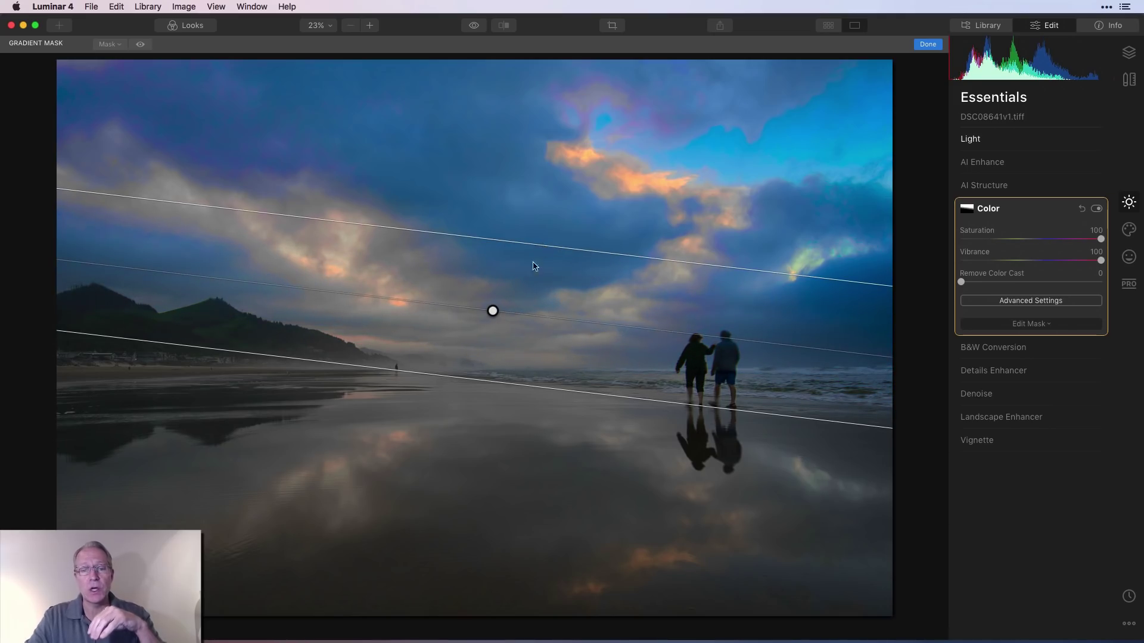
pyautogui.moveTo(492, 310)
pyautogui.mouseDown()
pyautogui.moveTo(477, 431)
pyautogui.moveTo(508, 326)
pyautogui.mouseUp()
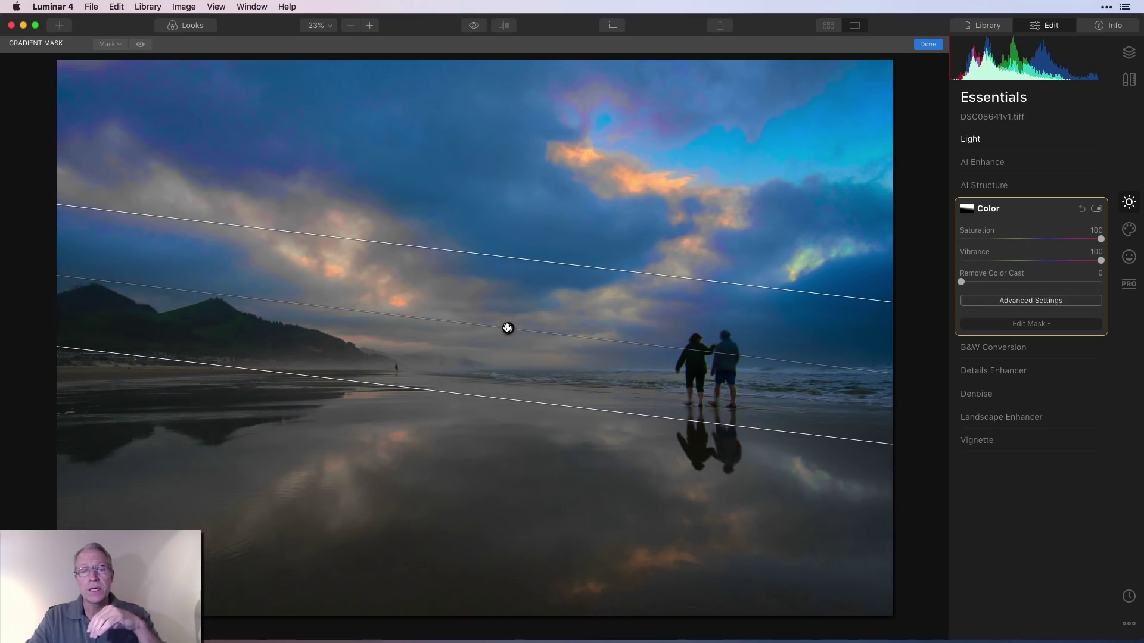
# With the overlay shown, rotate the gradient mask nearly level, extend its transition up into the sky, shift it slightly upward, and finish masking
pyautogui.click(141, 45)
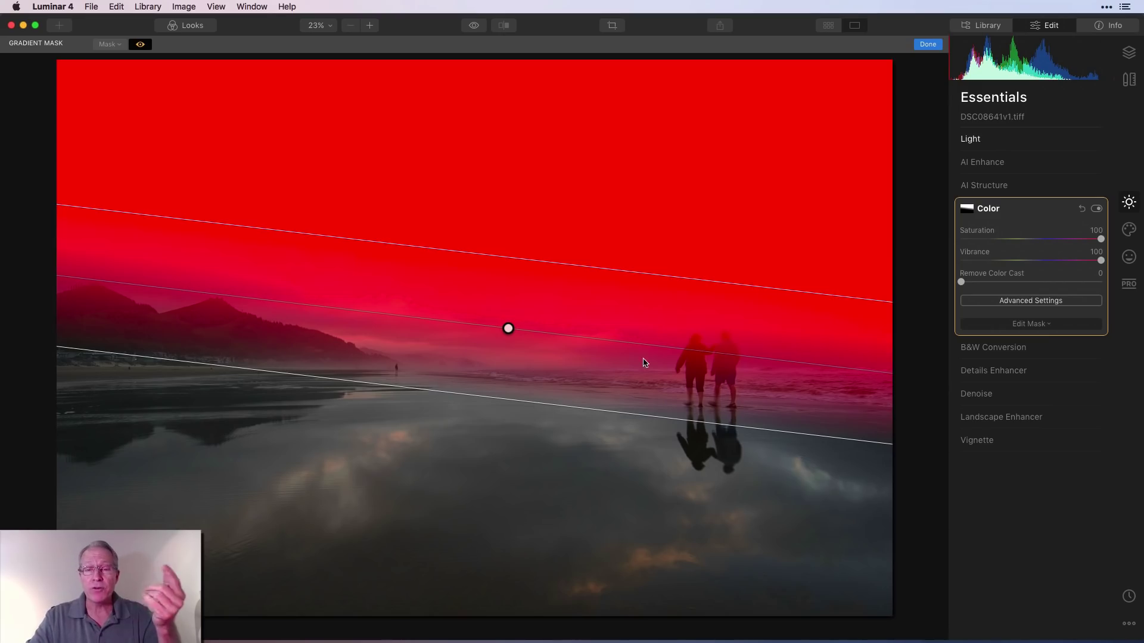
pyautogui.moveTo(669, 338); pyautogui.dragTo(575, 328)
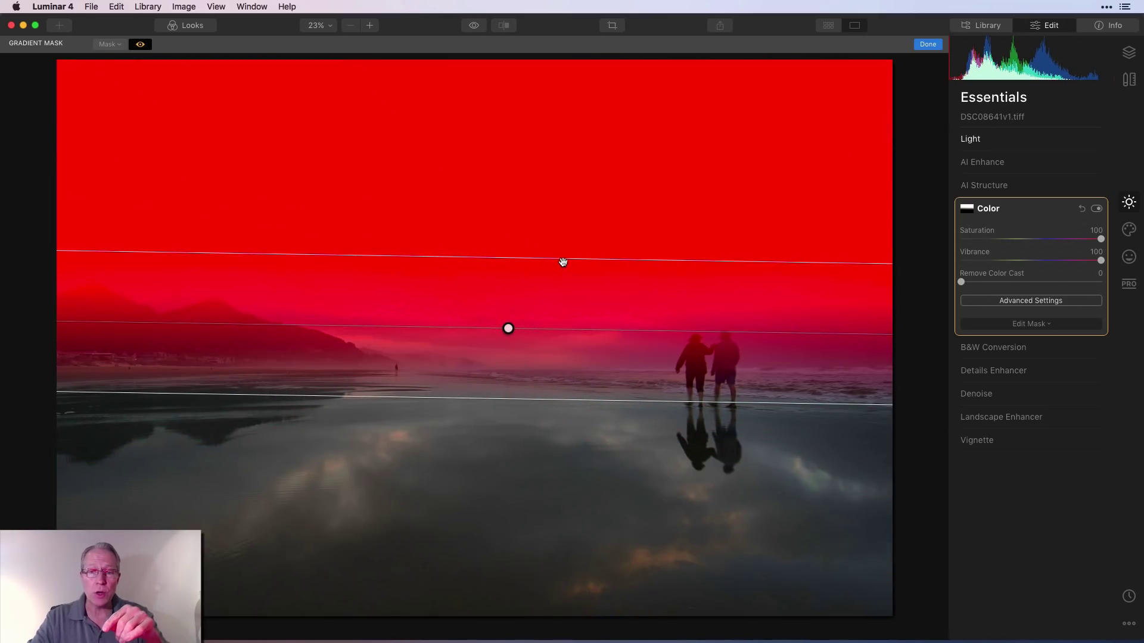
pyautogui.moveTo(562, 259); pyautogui.dragTo(564, 170)
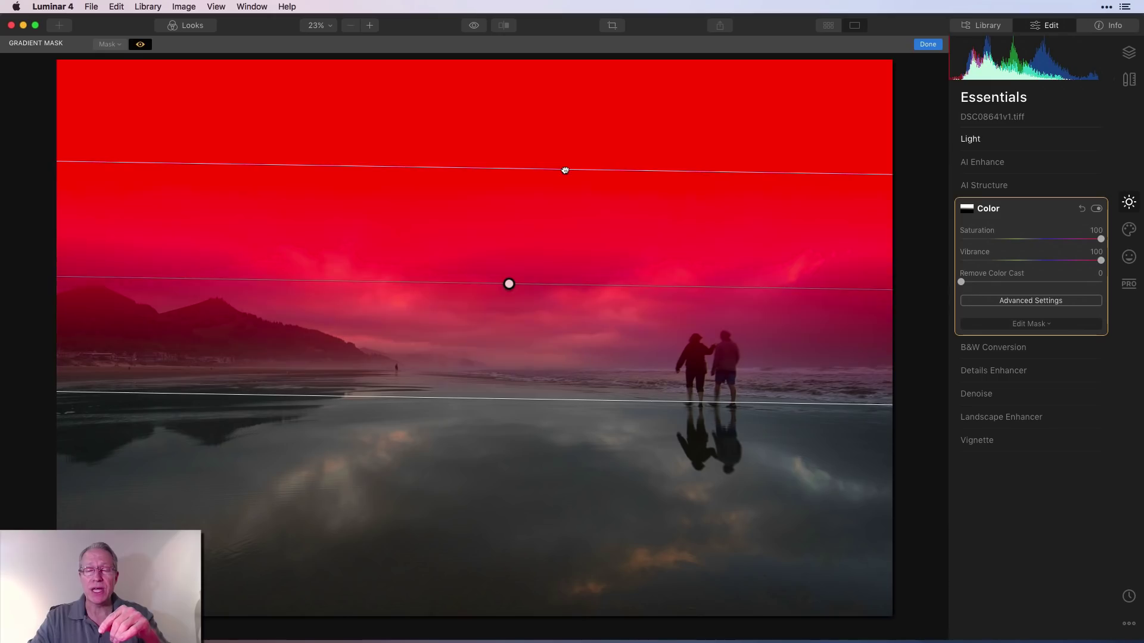
pyautogui.moveTo(509, 285); pyautogui.dragTo(509, 274)
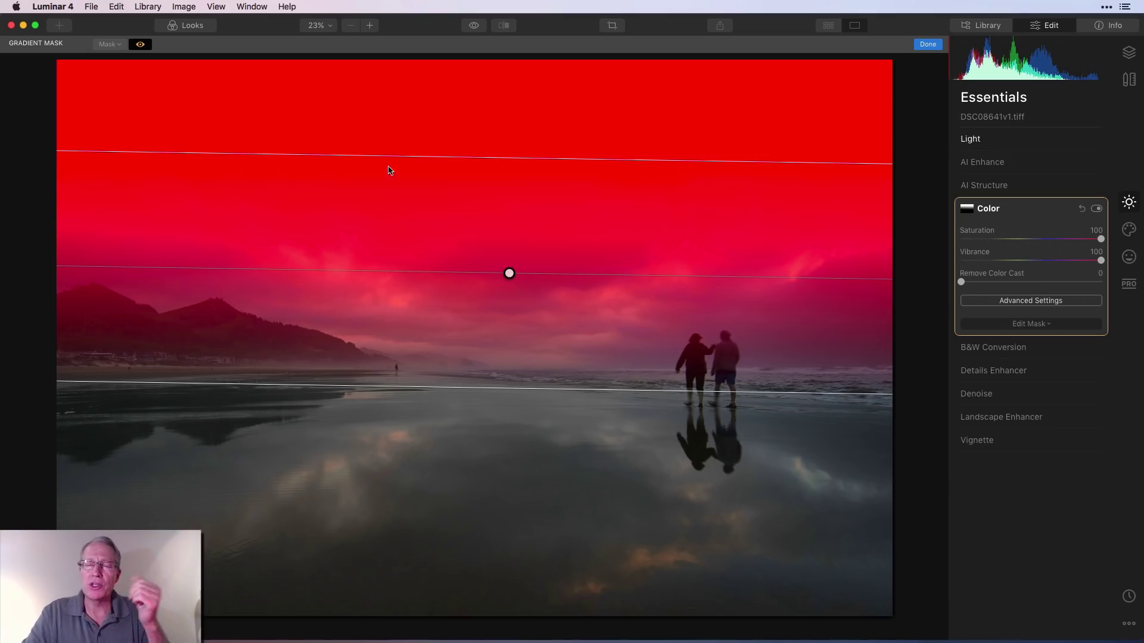
pyautogui.click(141, 44)
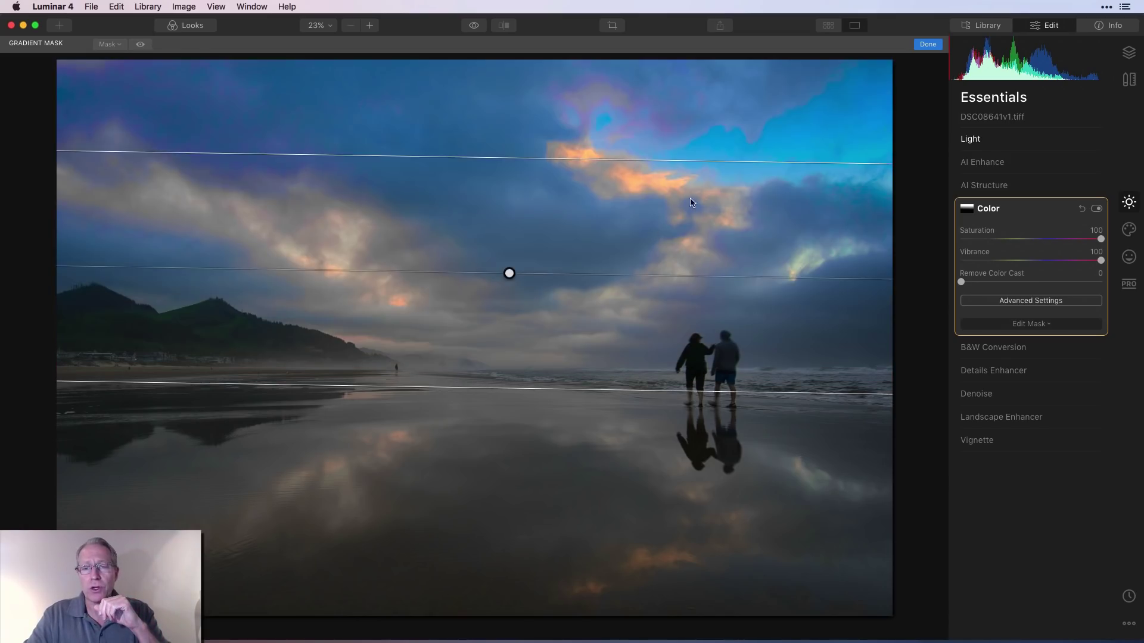
pyautogui.click(928, 44)
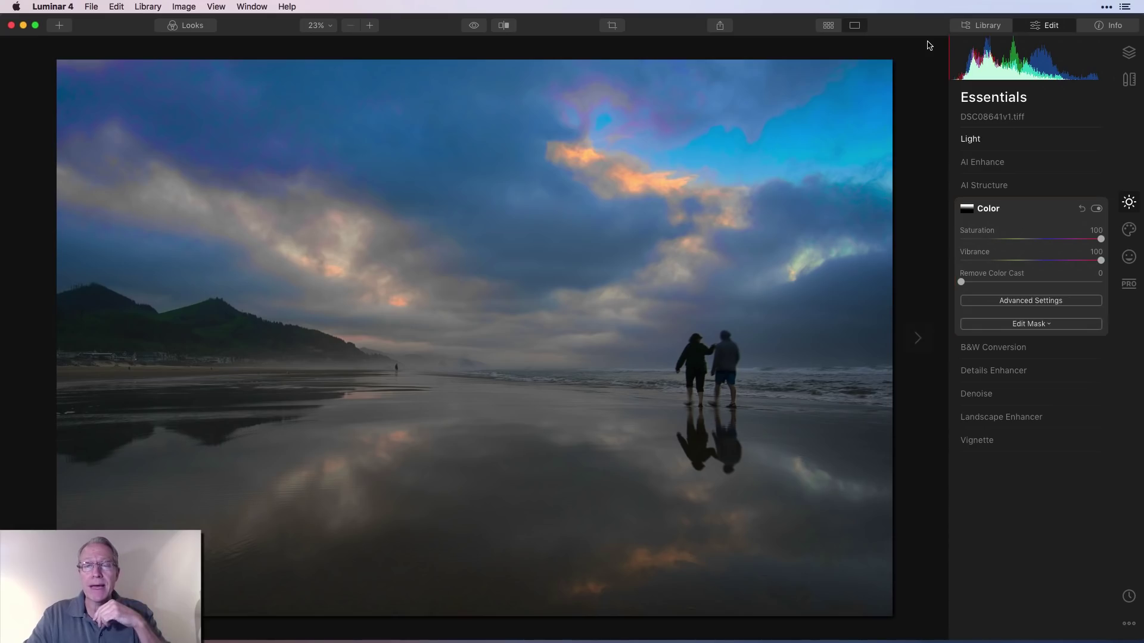
# Apply a Luminosity mask to the unmasked Color adjustment with Saturation and Vibrance at 100
pyautogui.click(1052, 324)
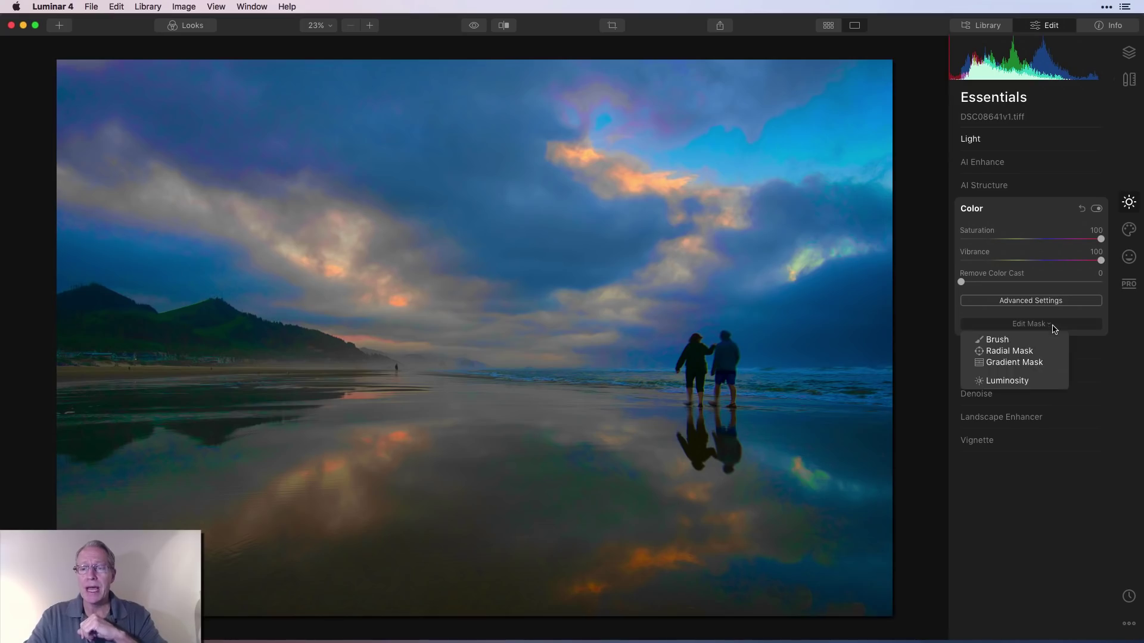
pyautogui.click(1018, 381)
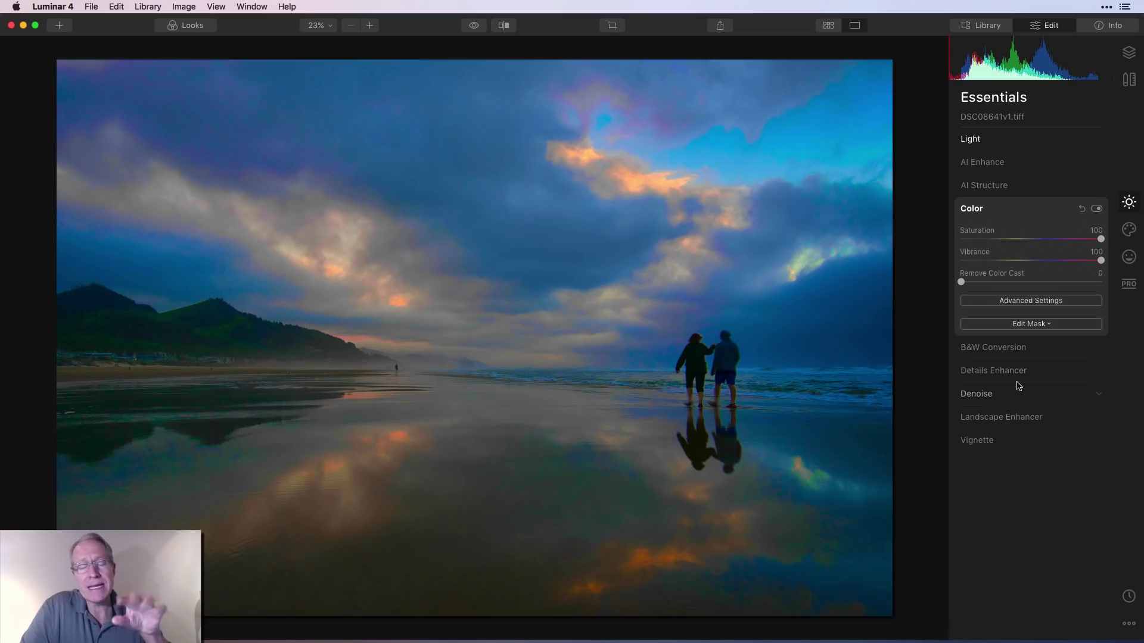
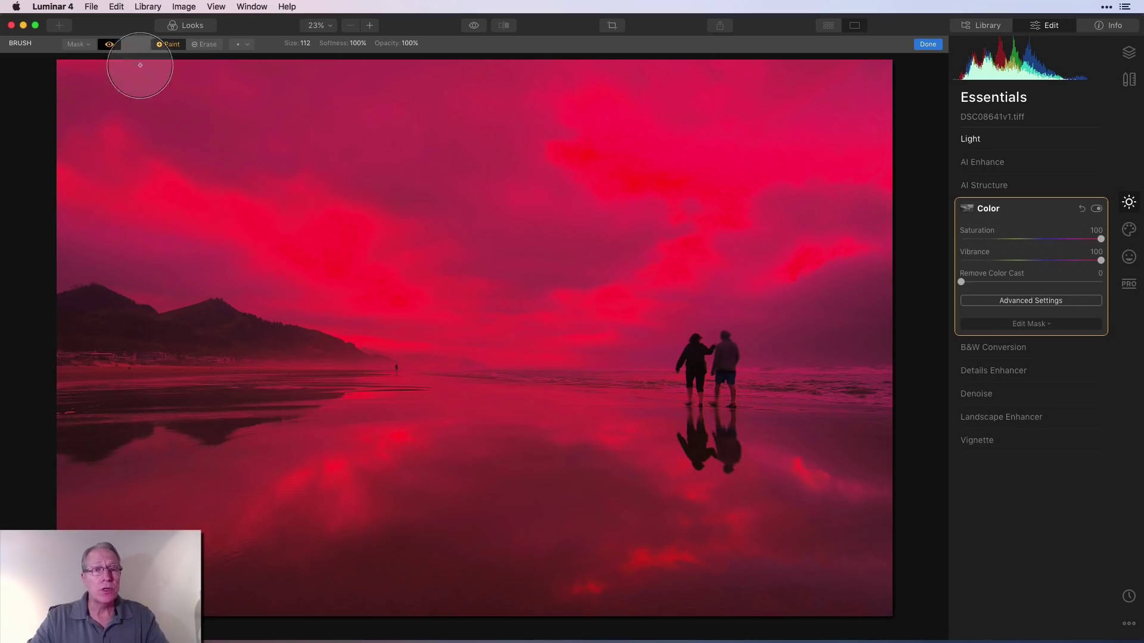
# Invert the luminosity mask to target the darker tones, compare the photo with and without the overlay, and invert the mask back
pyautogui.click(82, 46)
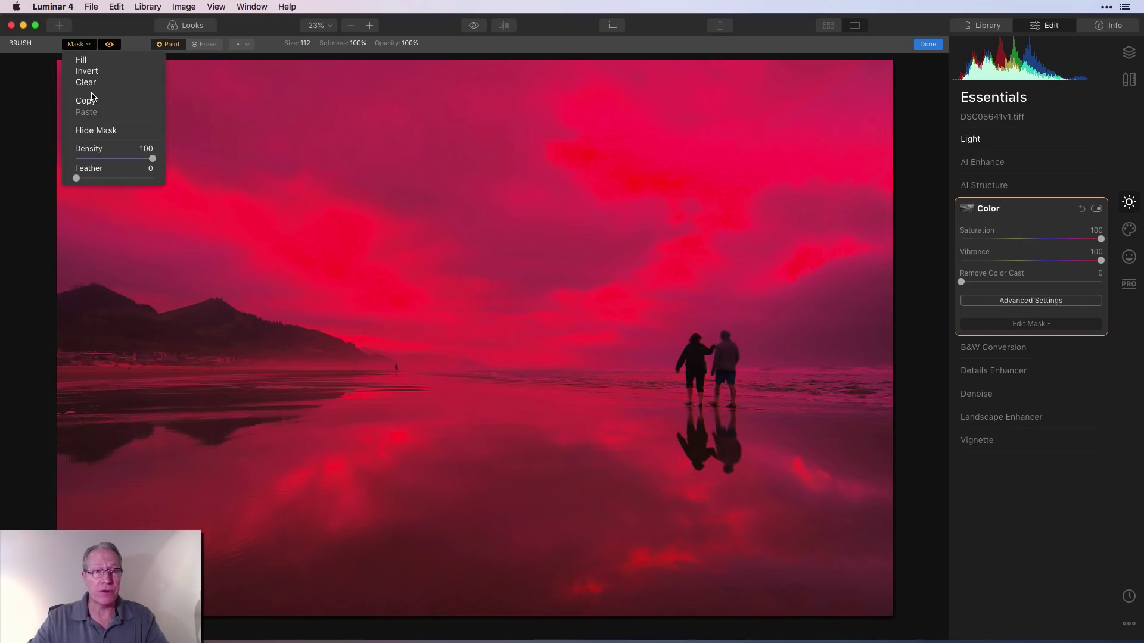
pyautogui.click(89, 71)
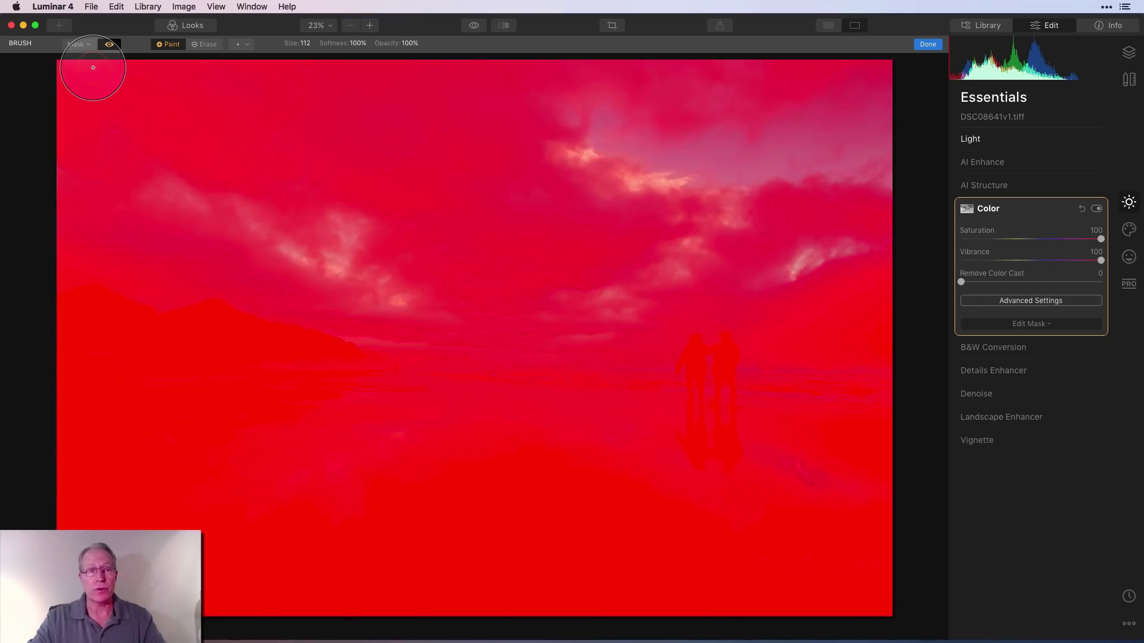
pyautogui.click(108, 46)
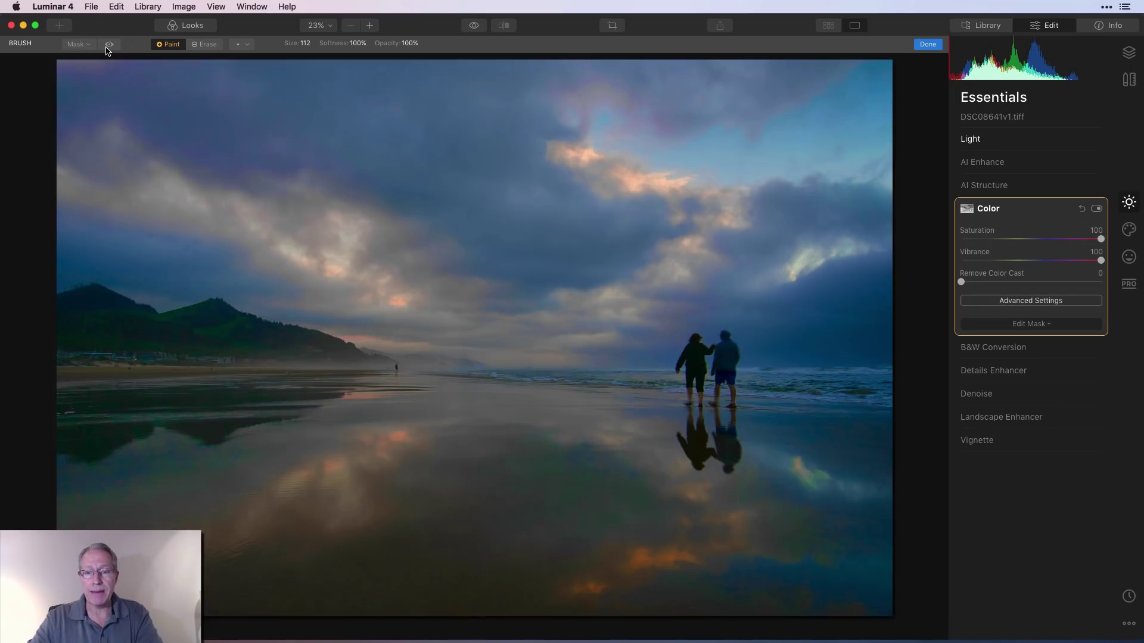
pyautogui.click(108, 45)
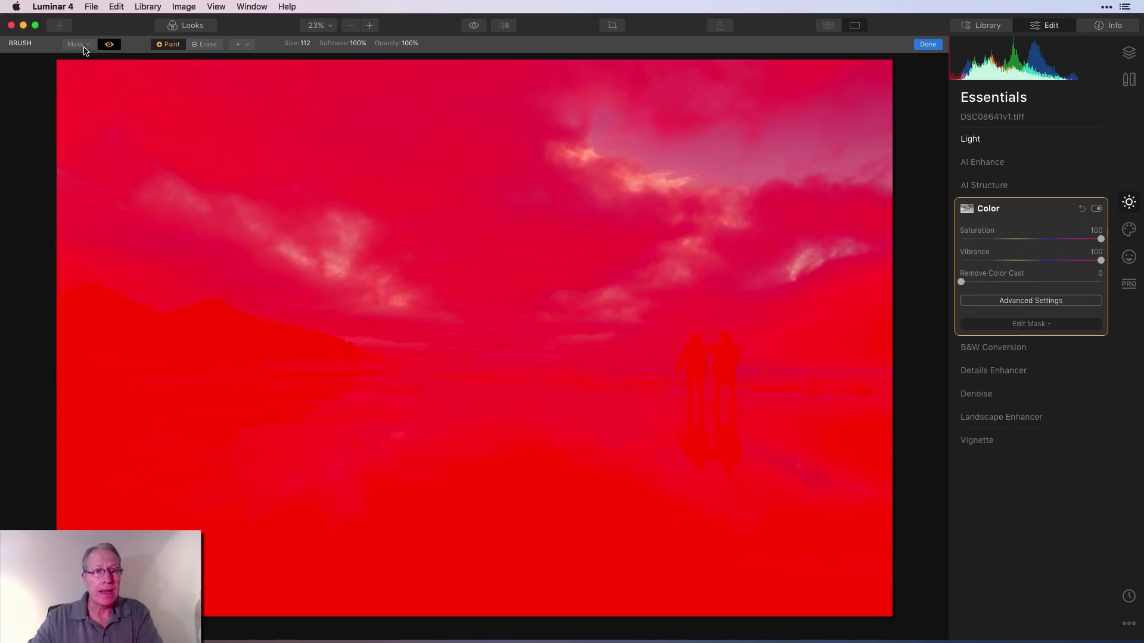
pyautogui.click(83, 46)
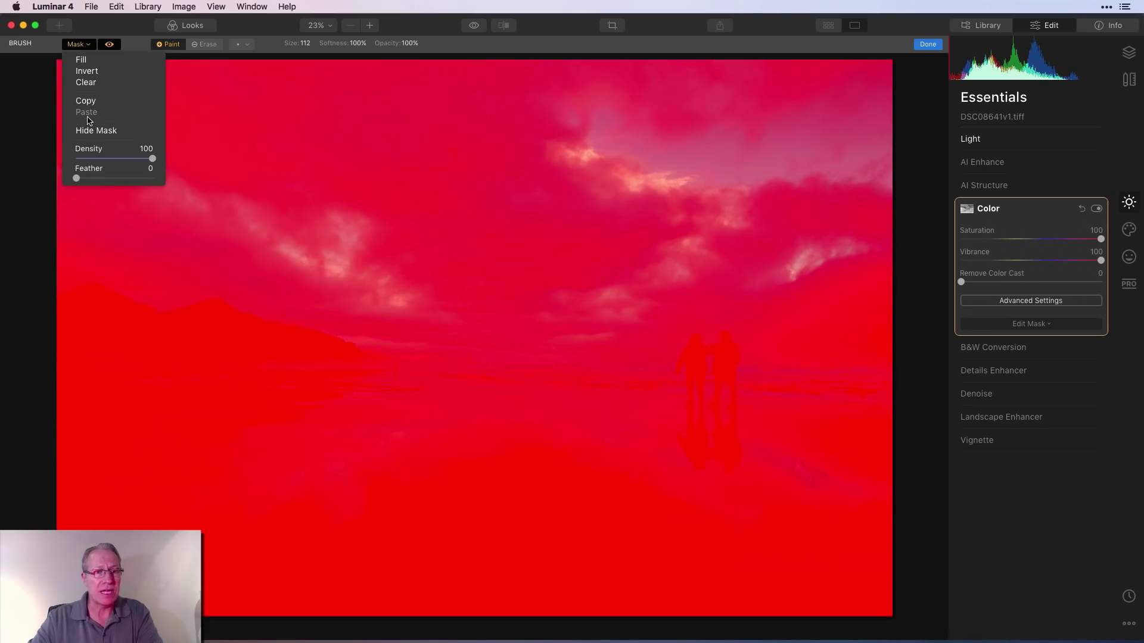
pyautogui.click(88, 72)
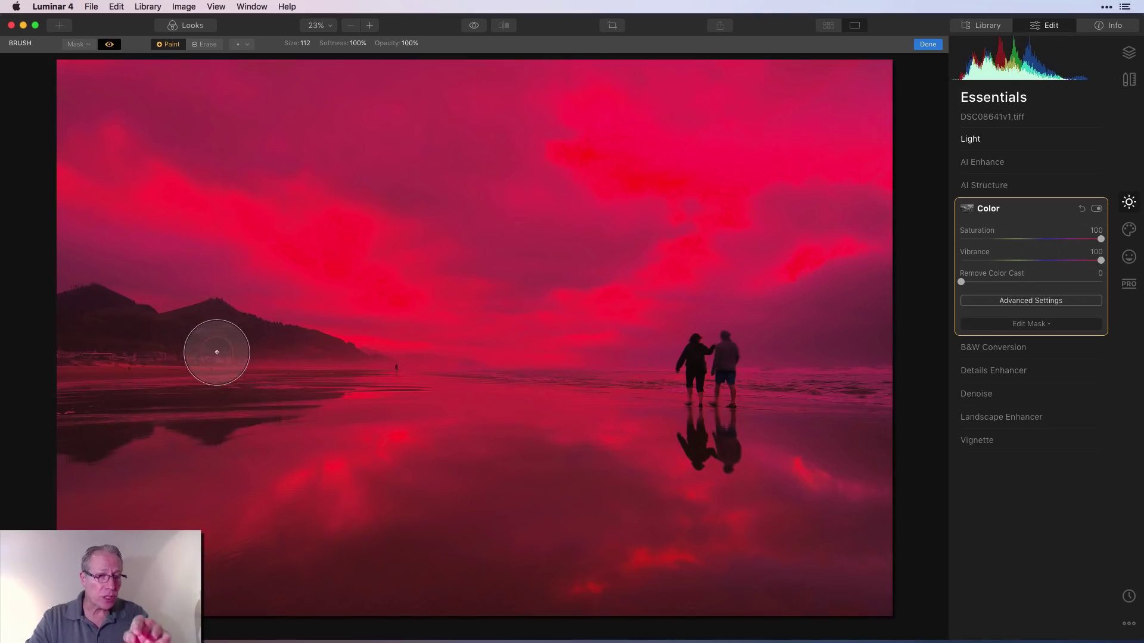
# Erase the luminosity mask from the dark hills and shoreline, and with a size 52 brush from the couple and their reflections
pyautogui.click(206, 48)
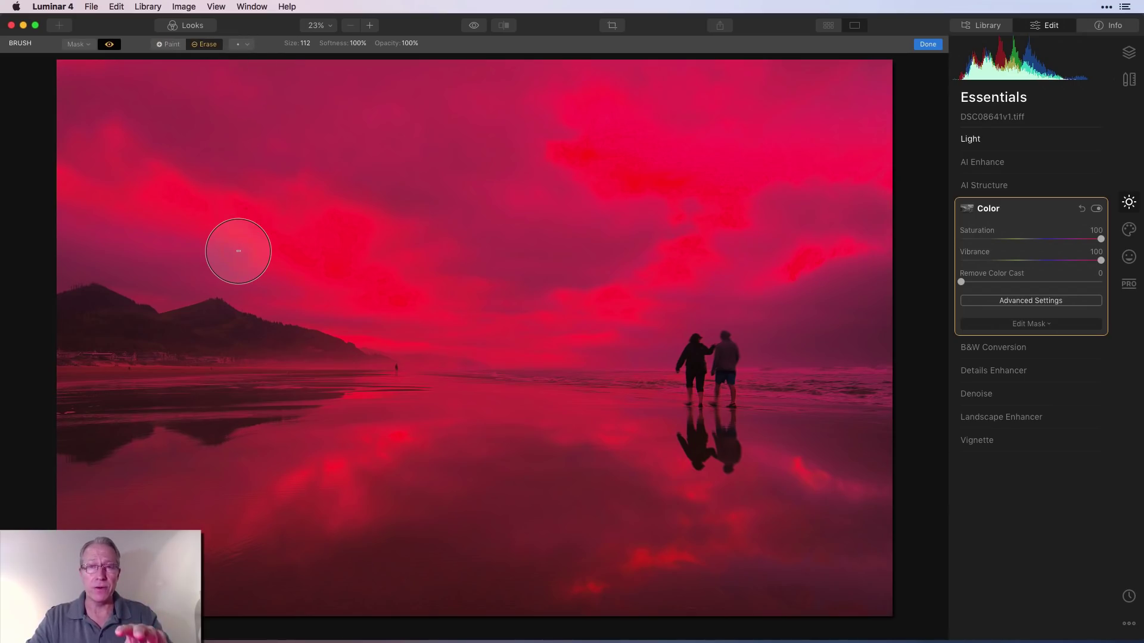
pyautogui.moveTo(198, 352)
pyautogui.mouseDown()
pyautogui.moveTo(148, 332)
pyautogui.moveTo(209, 331)
pyautogui.moveTo(329, 371)
pyautogui.moveTo(81, 431)
pyautogui.moveTo(235, 363)
pyautogui.moveTo(110, 318)
pyautogui.moveTo(51, 334)
pyautogui.moveTo(46, 352)
pyautogui.mouseUp()
pyautogui.press('[')
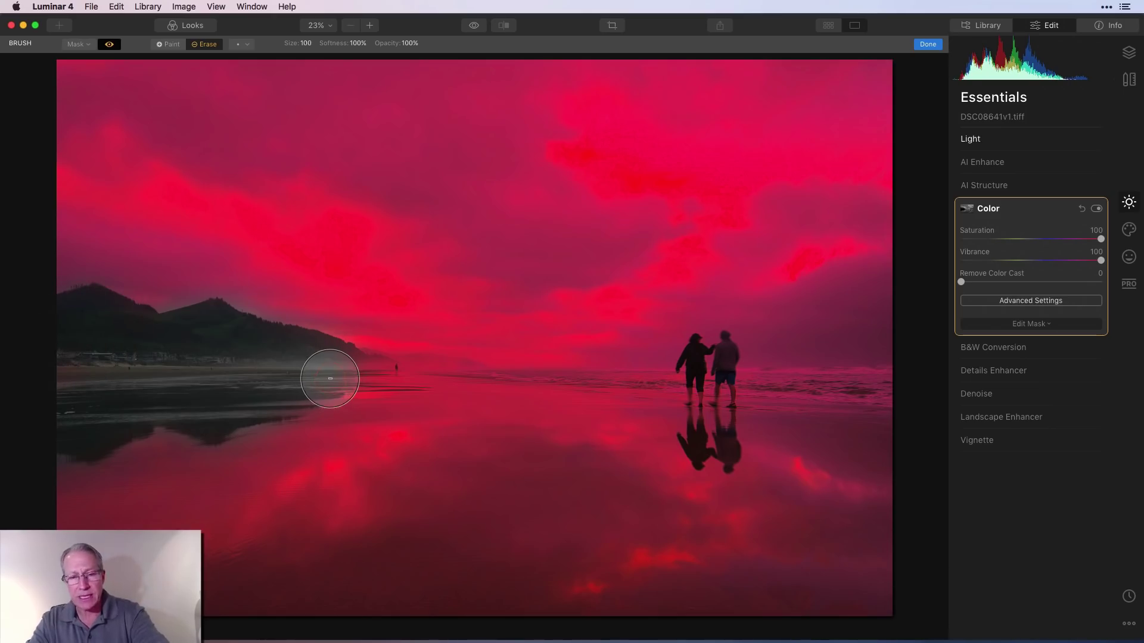
pyautogui.press('[')
pyautogui.press('[')
pyautogui.press('[')
pyautogui.press('[')
pyautogui.moveTo(700, 366)
pyautogui.mouseDown()
pyautogui.moveTo(696, 353)
pyautogui.moveTo(718, 381)
pyautogui.moveTo(728, 350)
pyautogui.moveTo(697, 461)
pyautogui.moveTo(722, 414)
pyautogui.moveTo(714, 383)
pyautogui.moveTo(695, 385)
pyautogui.moveTo(689, 423)
pyautogui.mouseUp()
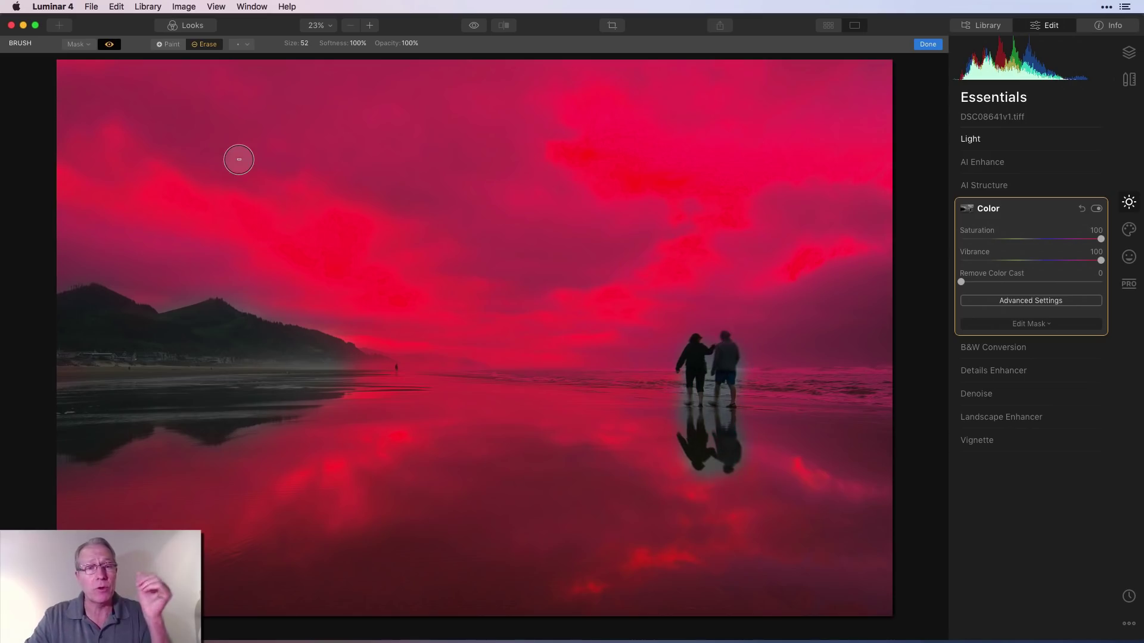
# Compare the photo with and without the mask overlay and finish masking the Color adjustment
pyautogui.click(110, 45)
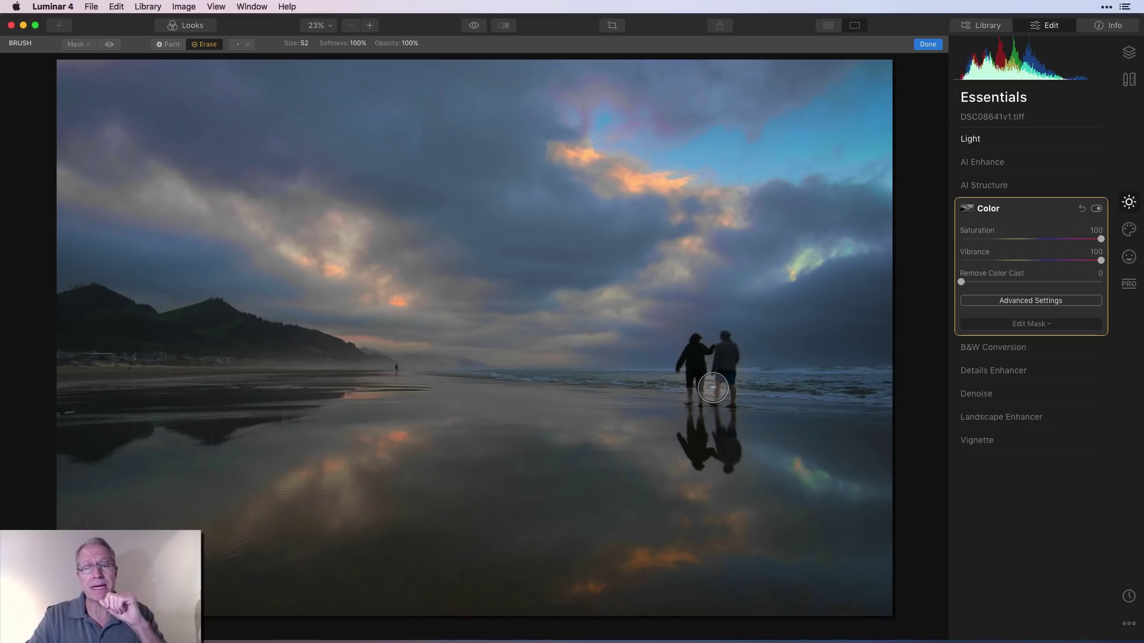
pyautogui.click(112, 44)
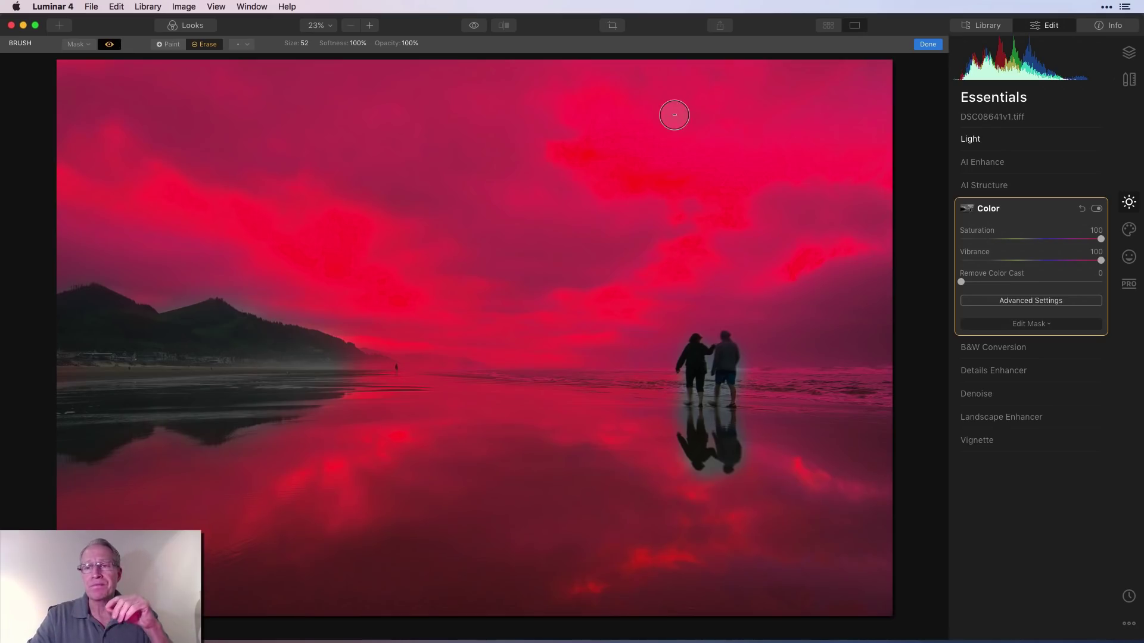
pyautogui.click(927, 44)
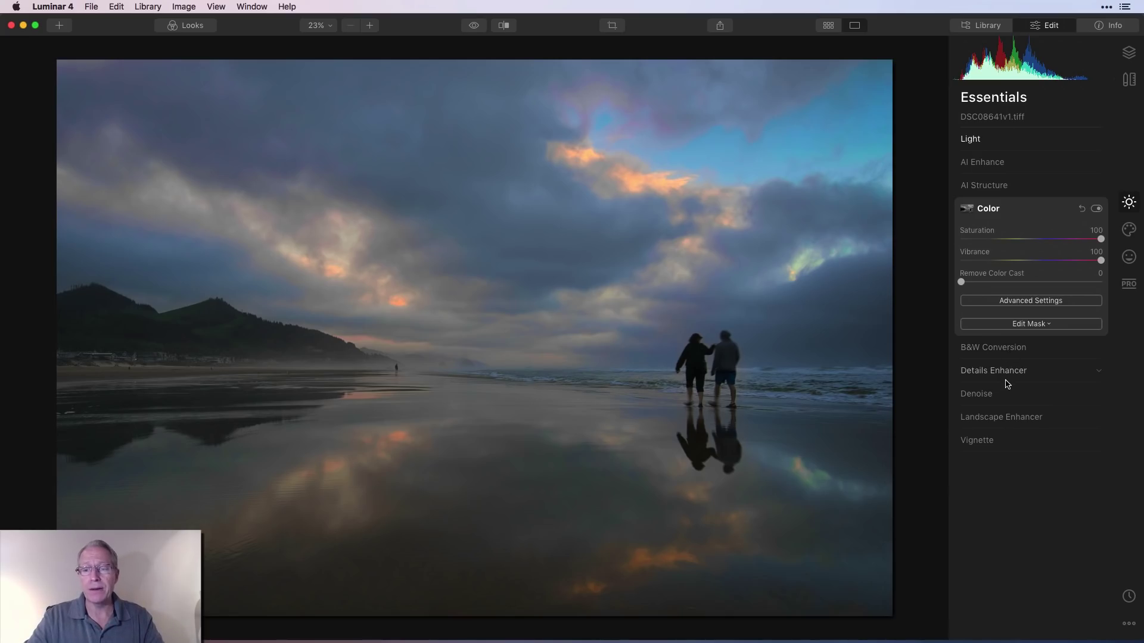
pyautogui.click(993, 423)
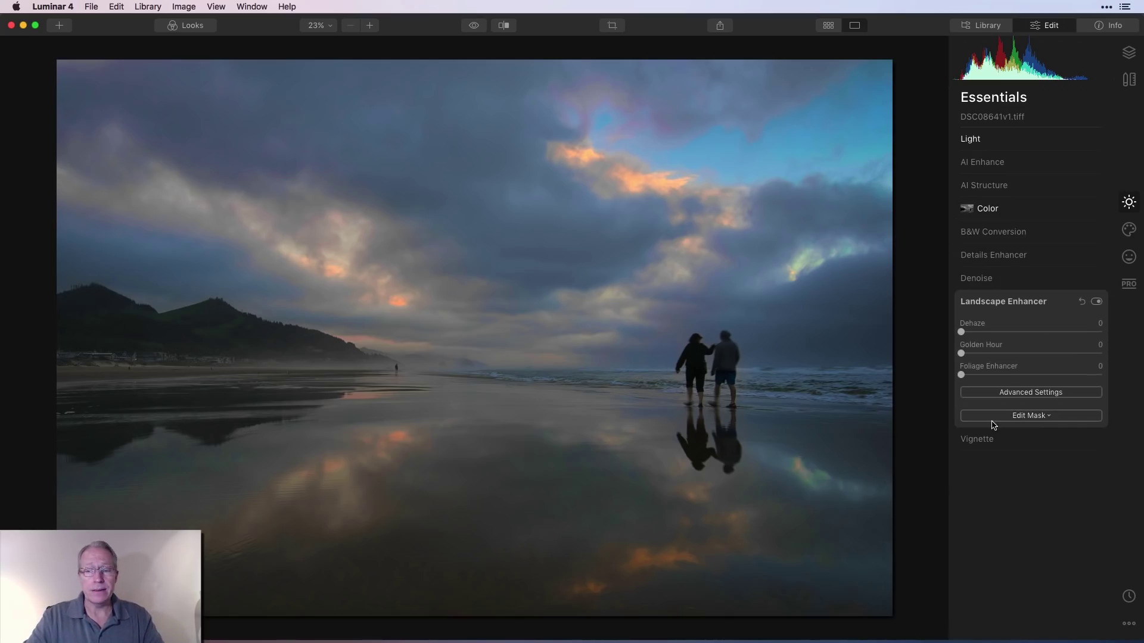
pyautogui.click(1030, 309)
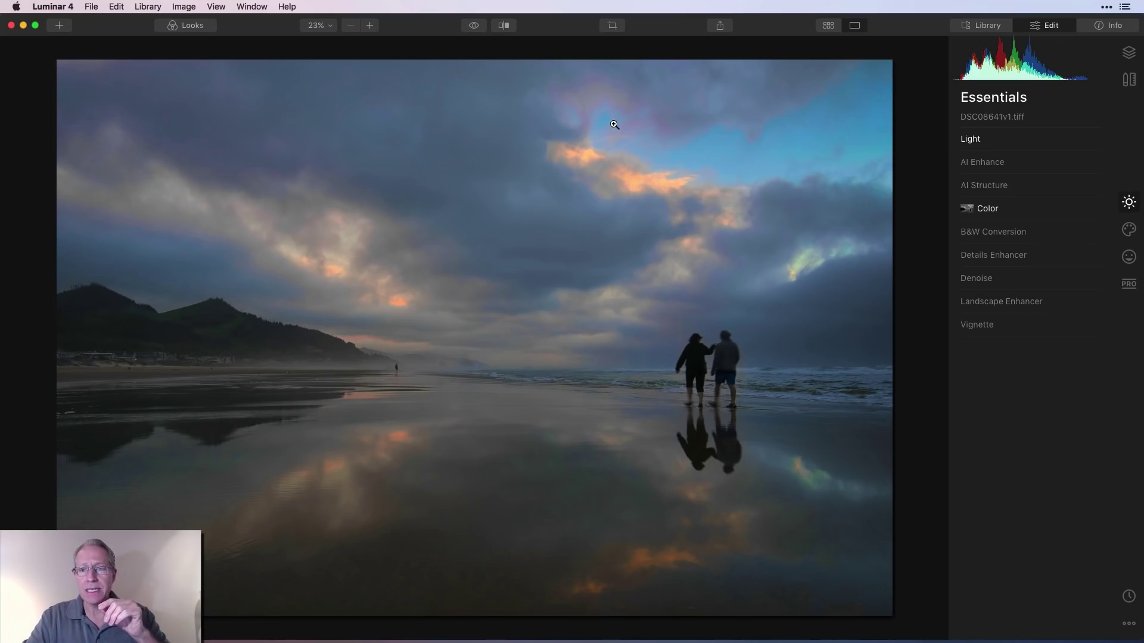
# Reset the Color adjustment, collapse it, and show the photo's layers
pyautogui.click(1063, 209)
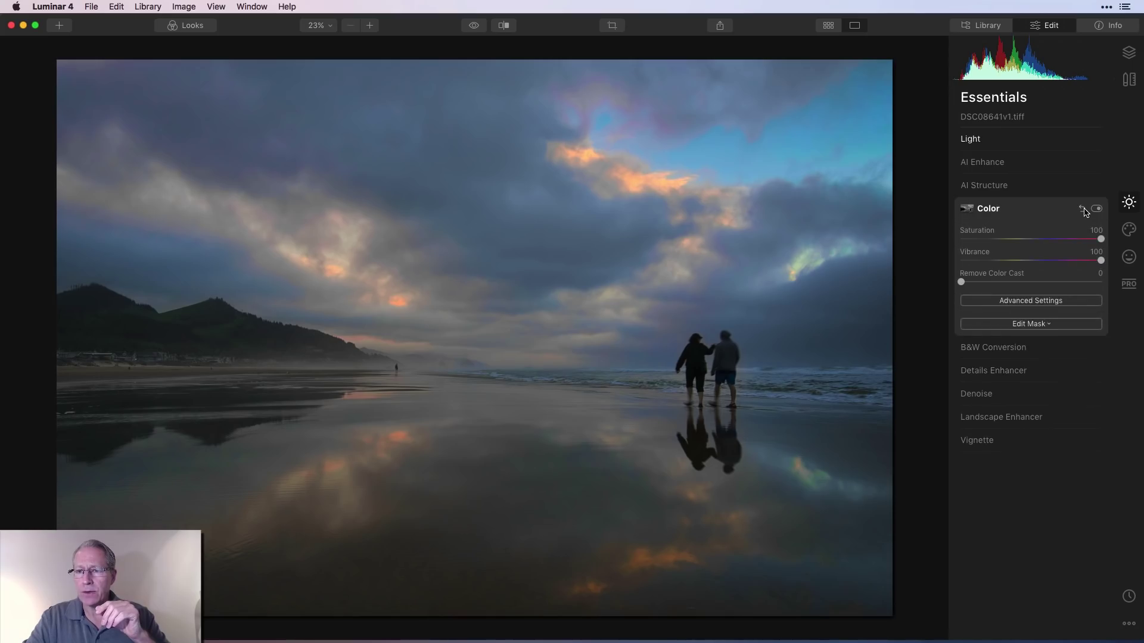
pyautogui.click(1083, 210)
pyautogui.click(1046, 211)
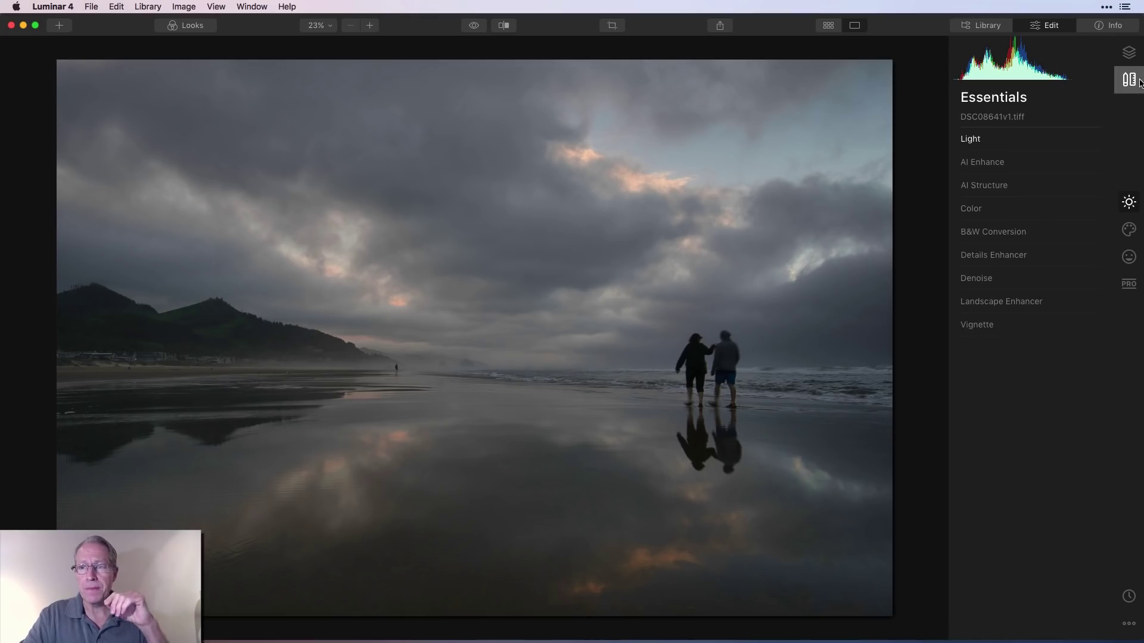
pyautogui.click(1129, 53)
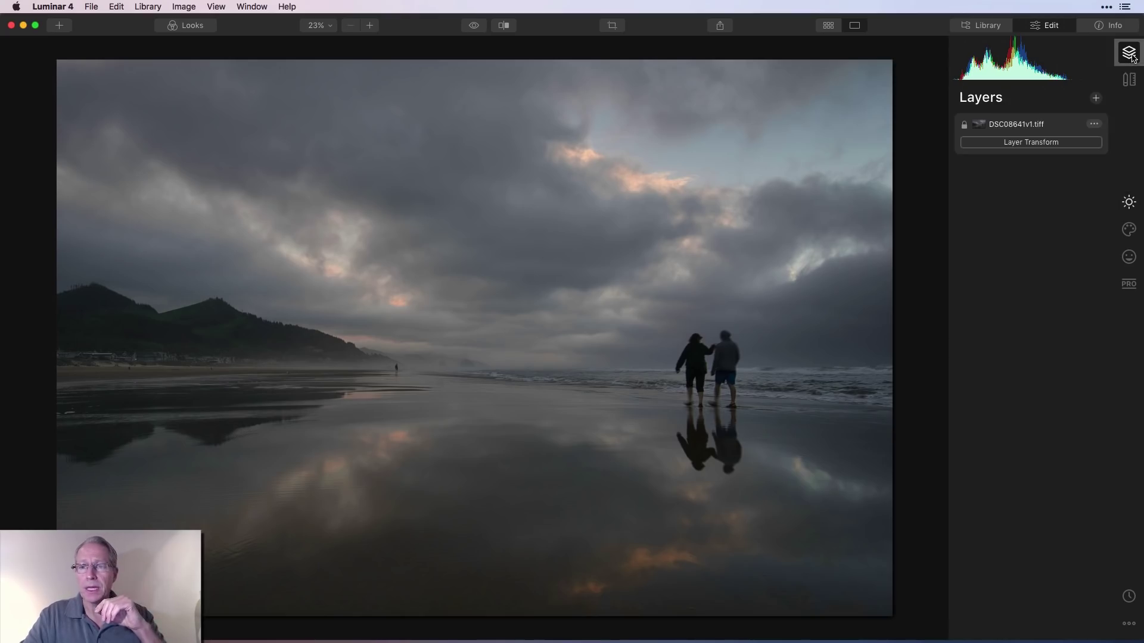
pyautogui.click(1096, 97)
pyautogui.click(1043, 124)
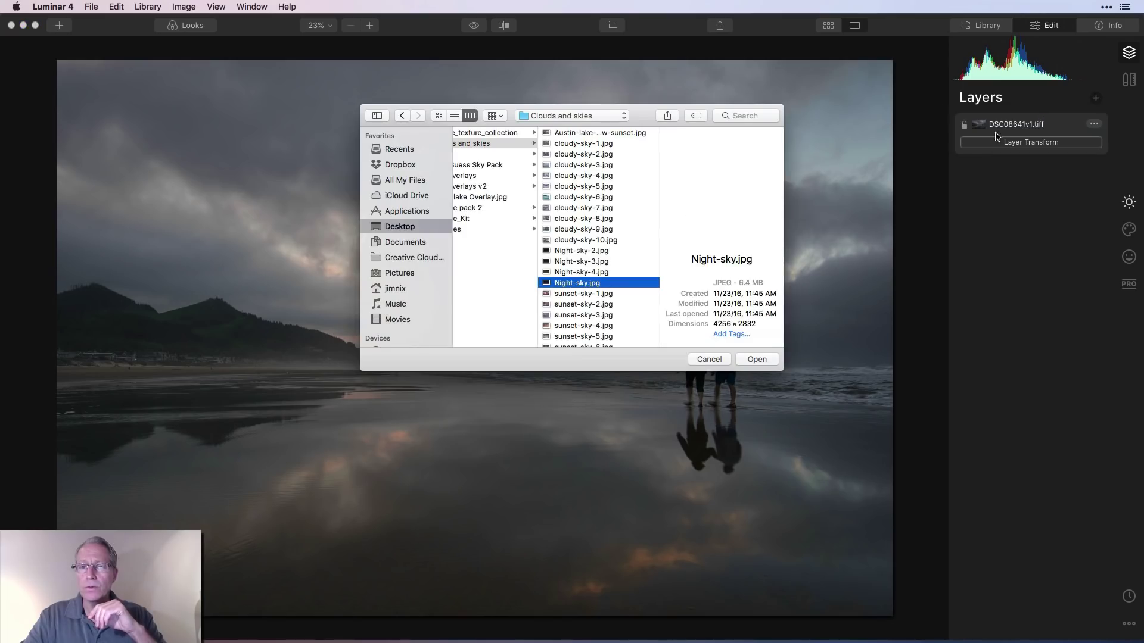
pyautogui.click(703, 358)
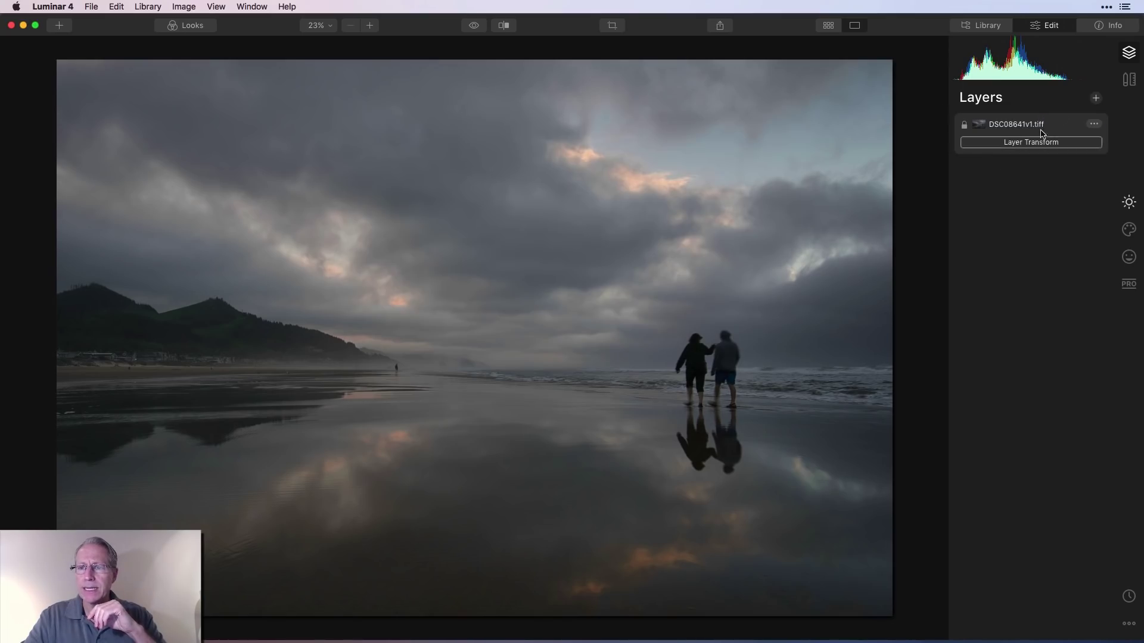
# Add an adjustment layer above the photo and apply the Blue Hour 2 look to it at amount 100
pyautogui.click(1097, 99)
pyautogui.click(1030, 113)
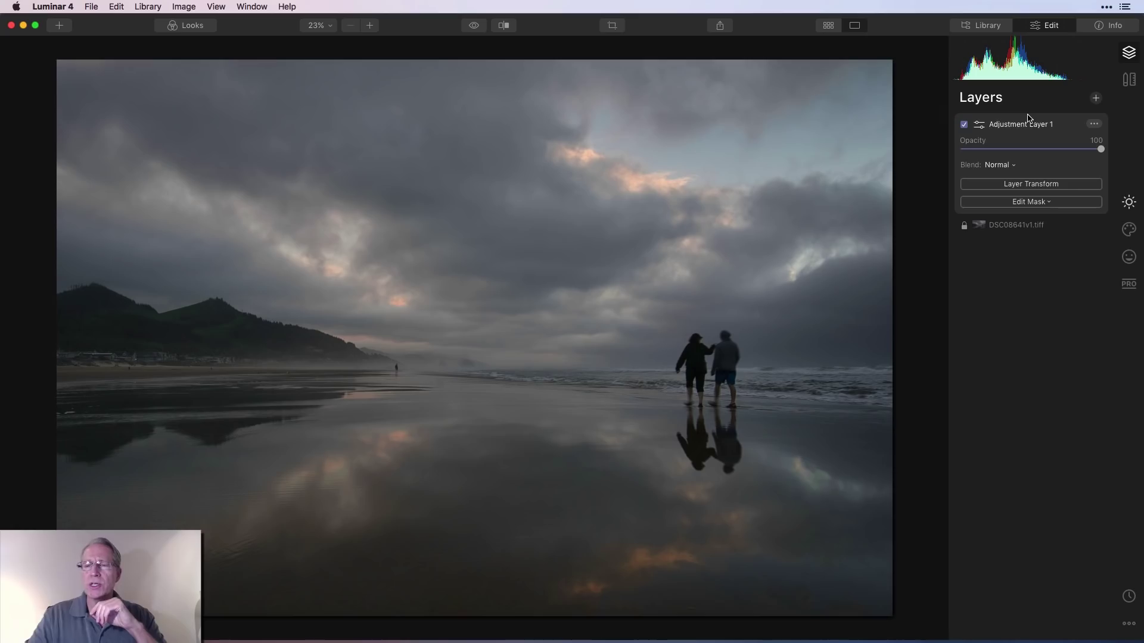
pyautogui.click(193, 26)
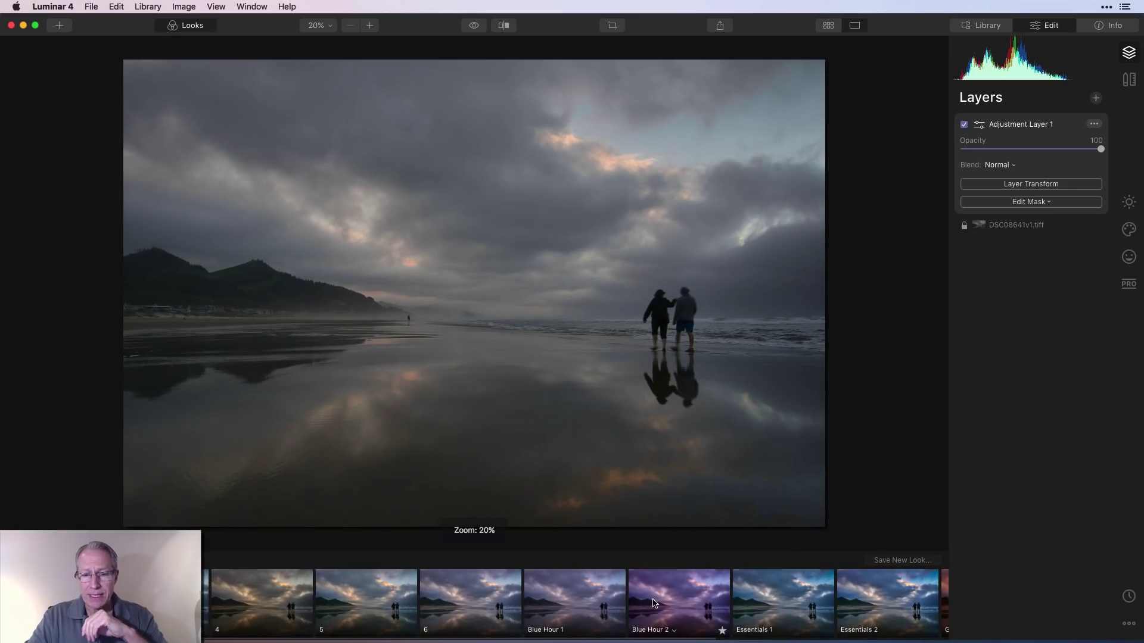
pyautogui.click(709, 604)
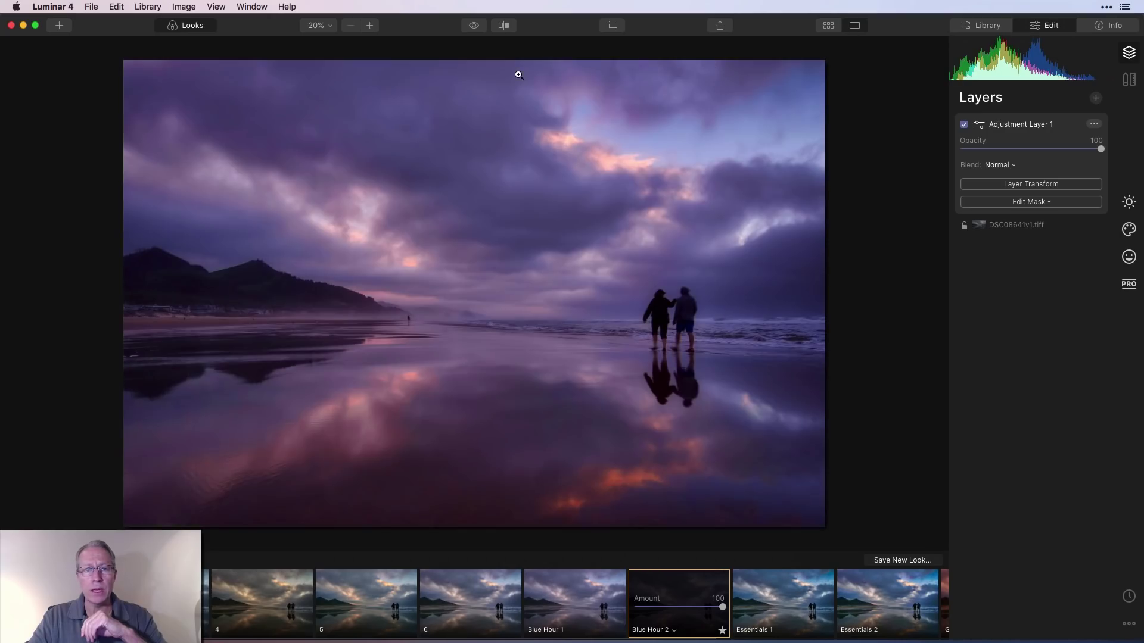
pyautogui.click(199, 28)
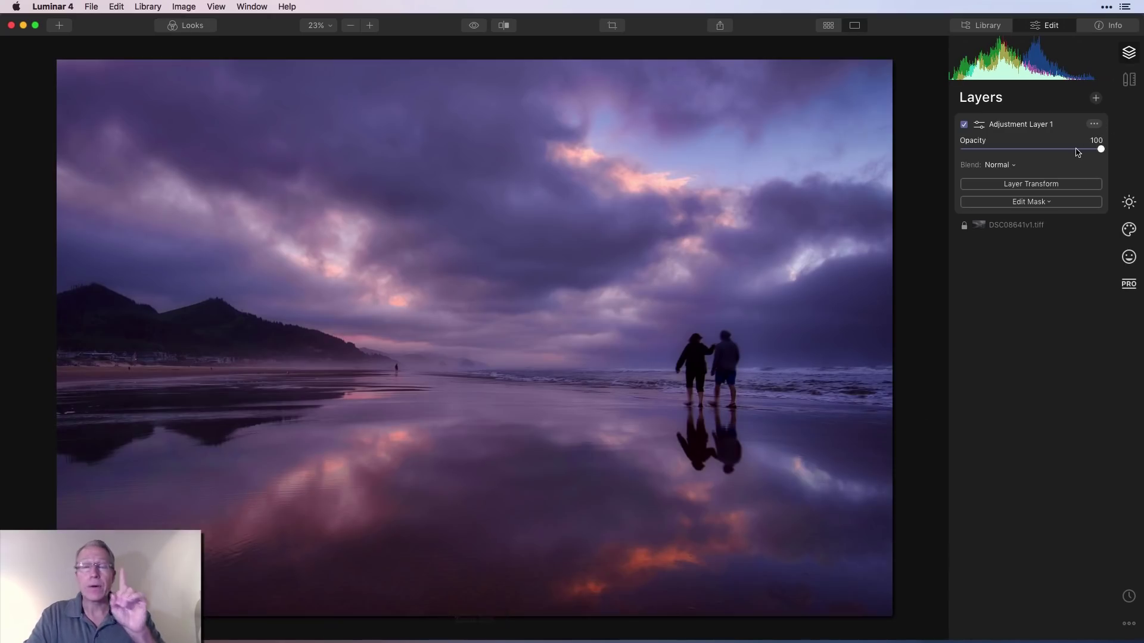
# Examine which Essentials, Creative, Portrait and Professional tools the Blue Hour 2 look uses on the adjustment layer
pyautogui.click(1128, 203)
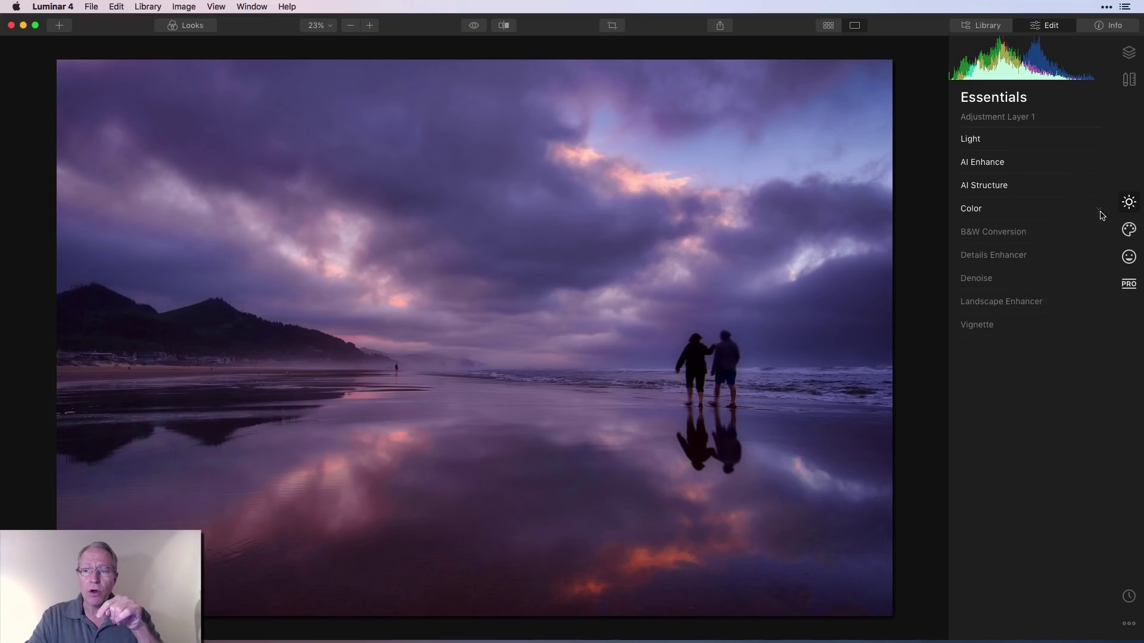
pyautogui.click(1122, 227)
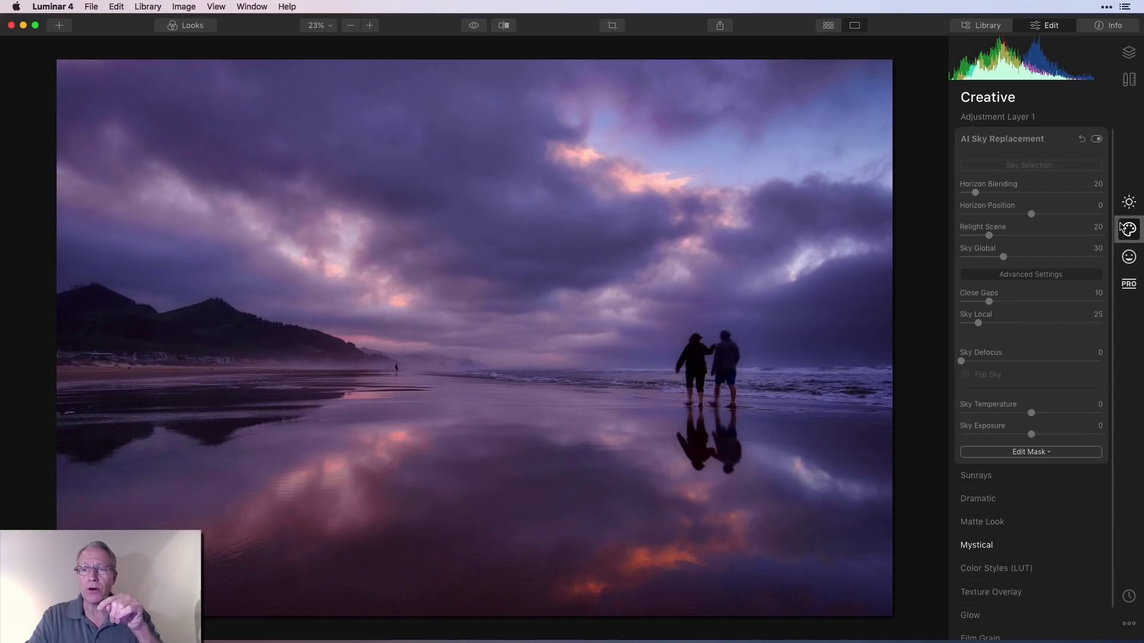
pyautogui.click(1058, 146)
pyautogui.click(1126, 262)
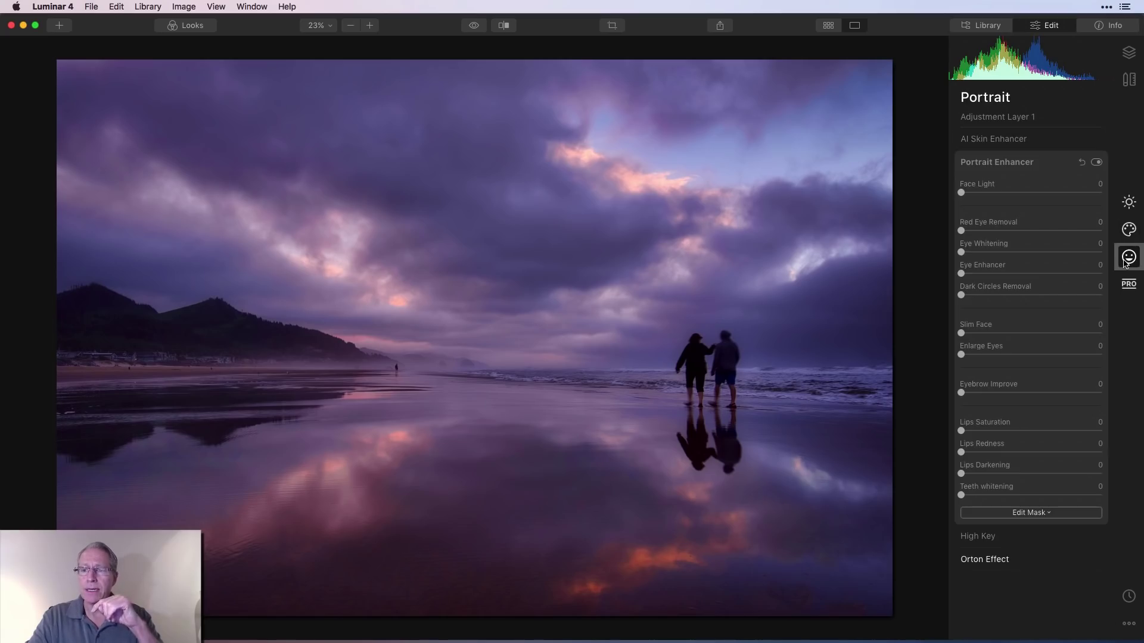
pyautogui.click(1055, 161)
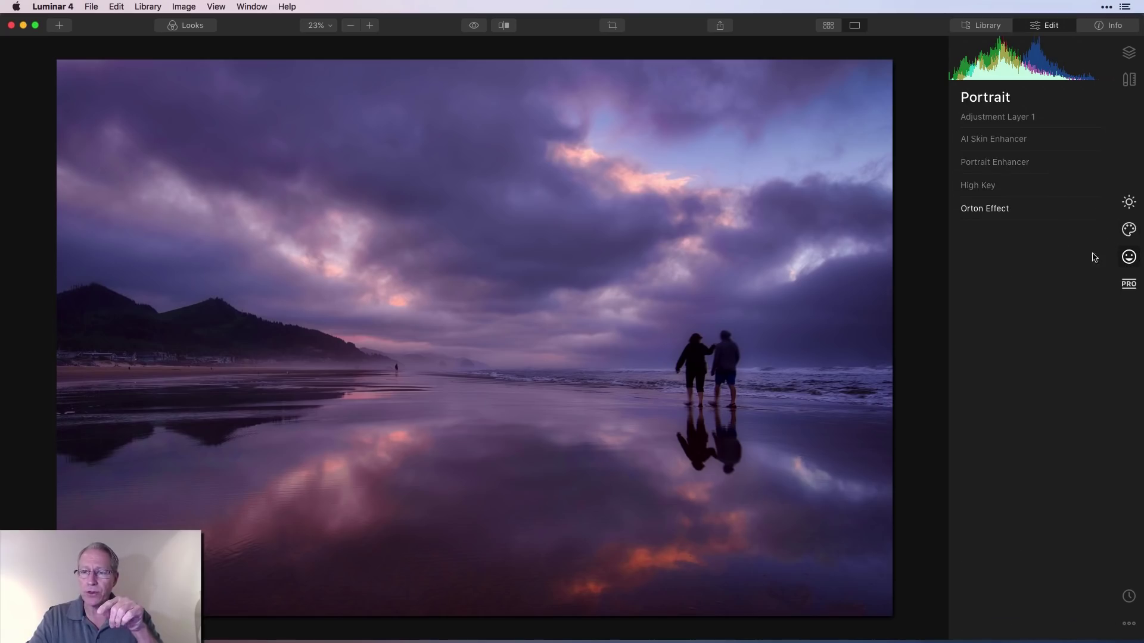
pyautogui.click(1136, 292)
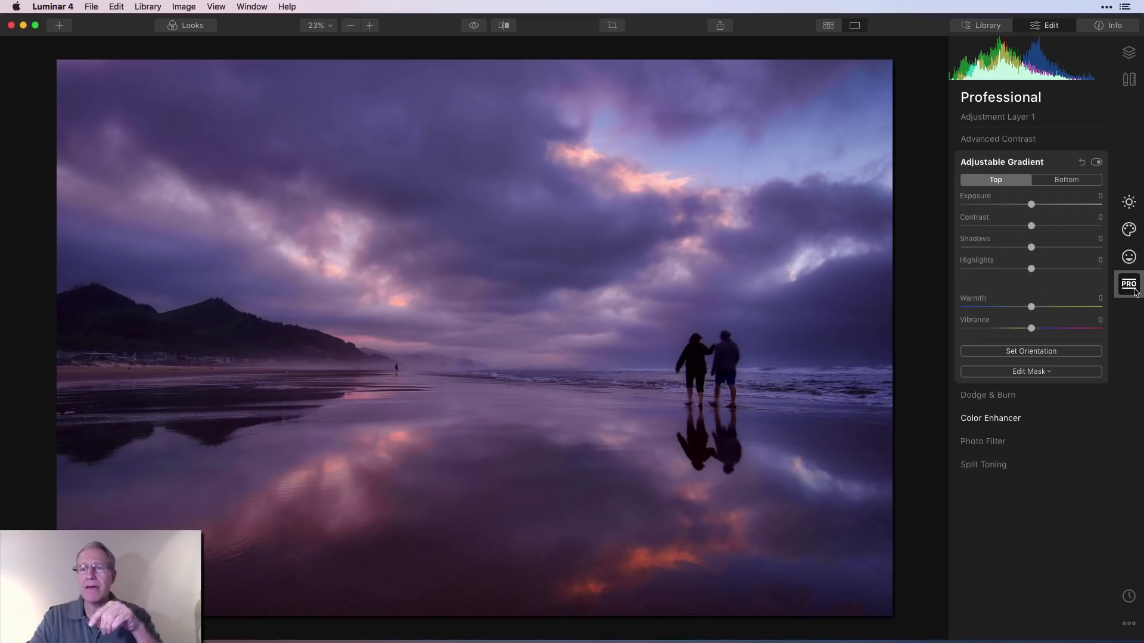
pyautogui.click(1063, 161)
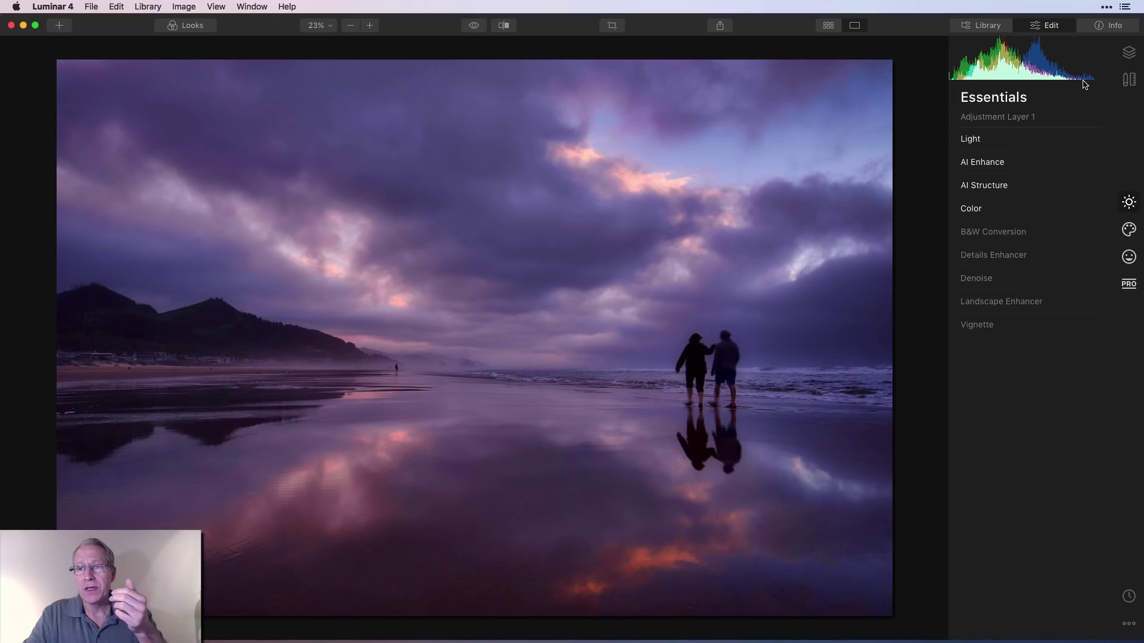
# Compare the photo with the adjustment layer hidden and shown
pyautogui.click(1127, 59)
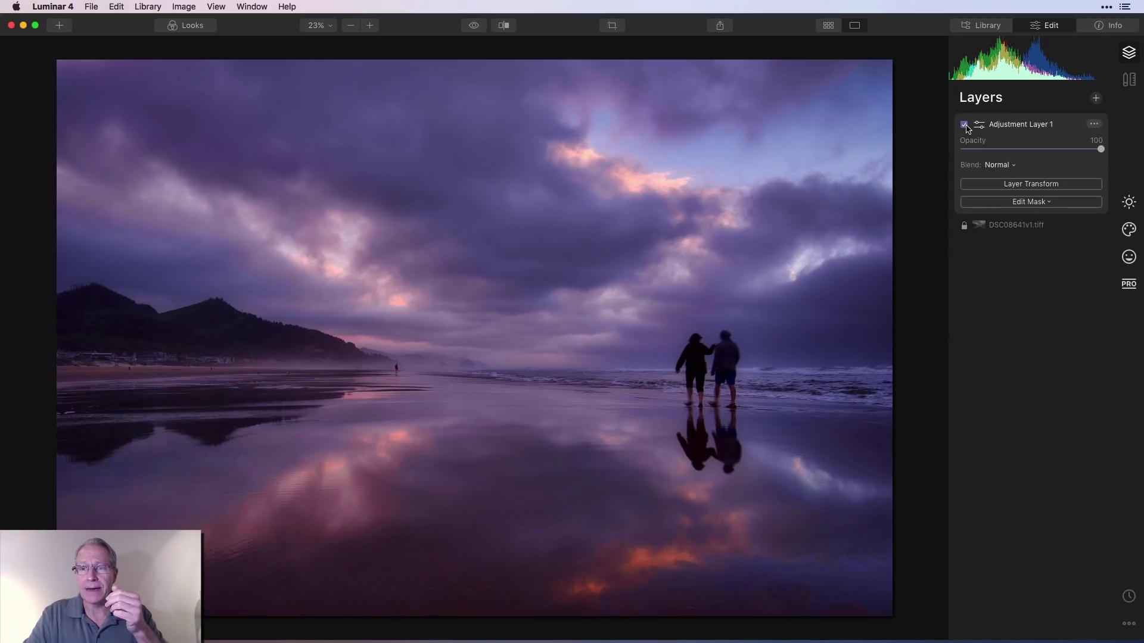
pyautogui.click(965, 126)
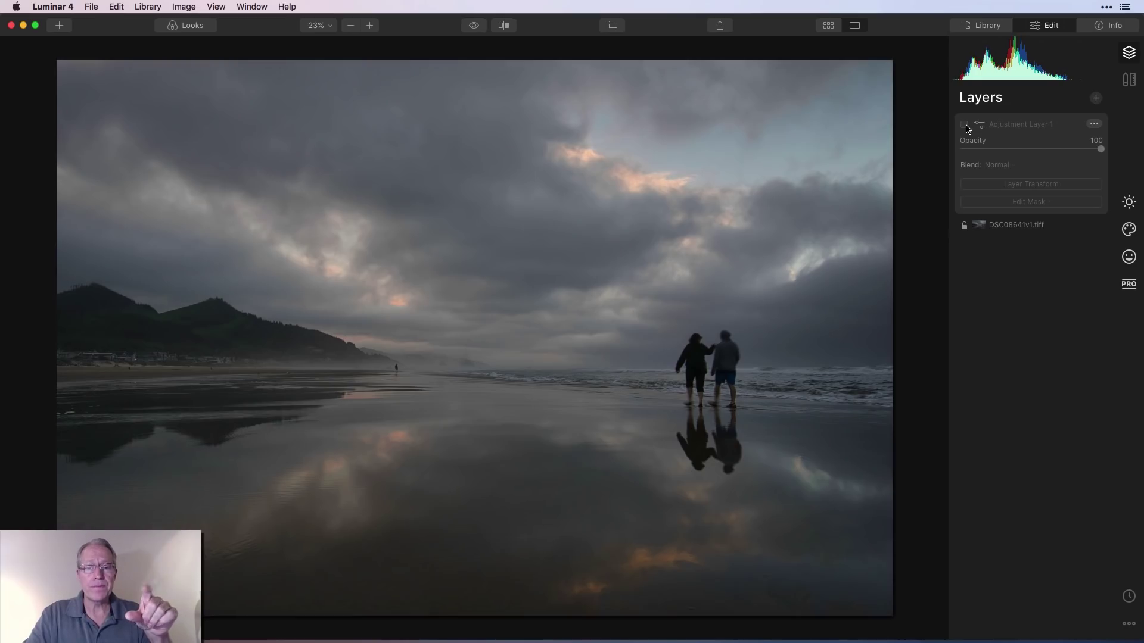
pyautogui.click(965, 126)
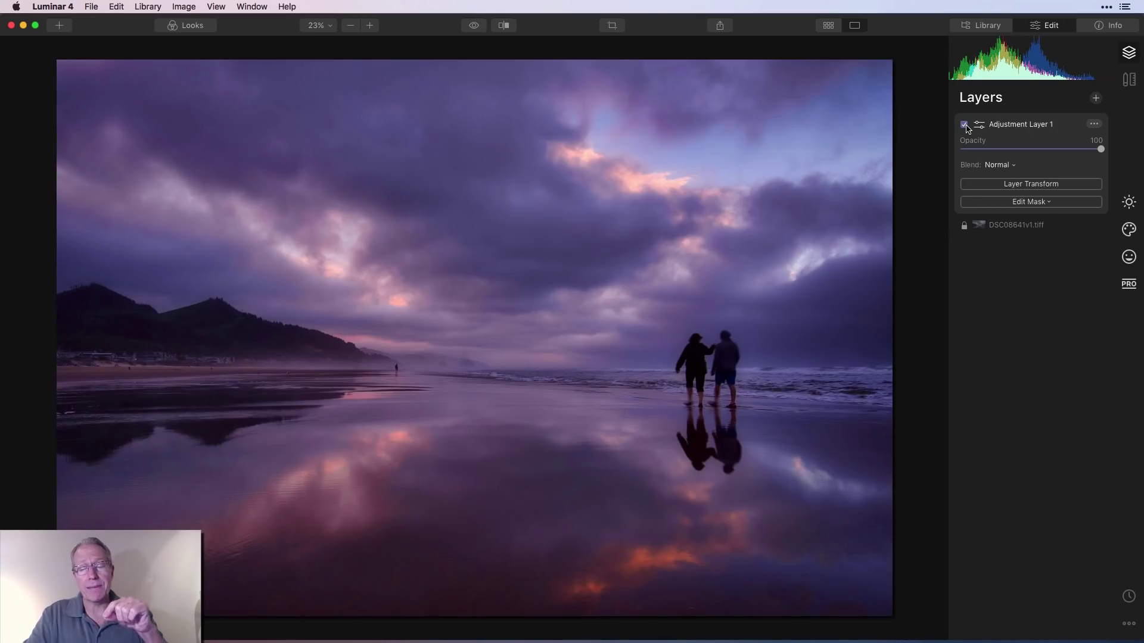
# Apply a Luminosity mask to the whole Blue Hour 2 adjustment layer
pyautogui.click(1128, 203)
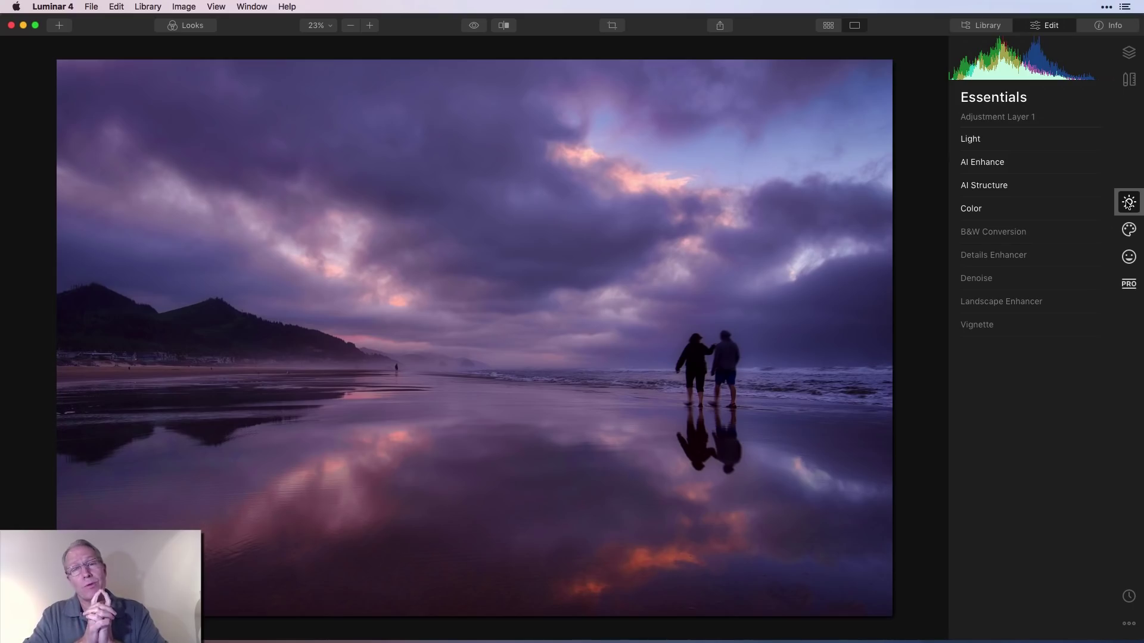
pyautogui.click(1129, 53)
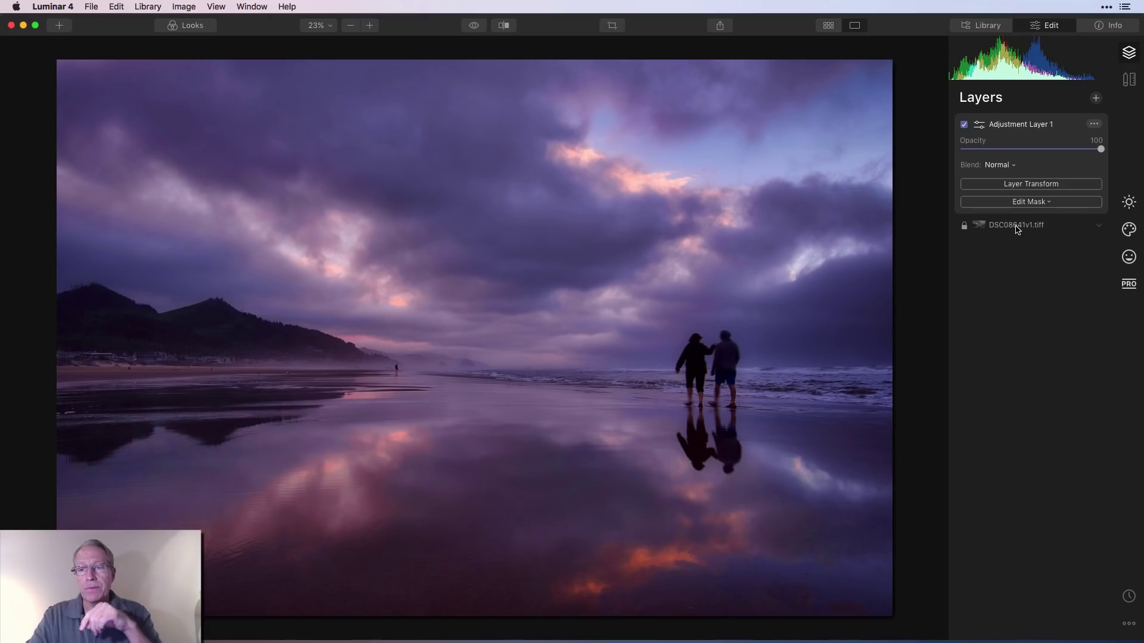
pyautogui.click(1023, 204)
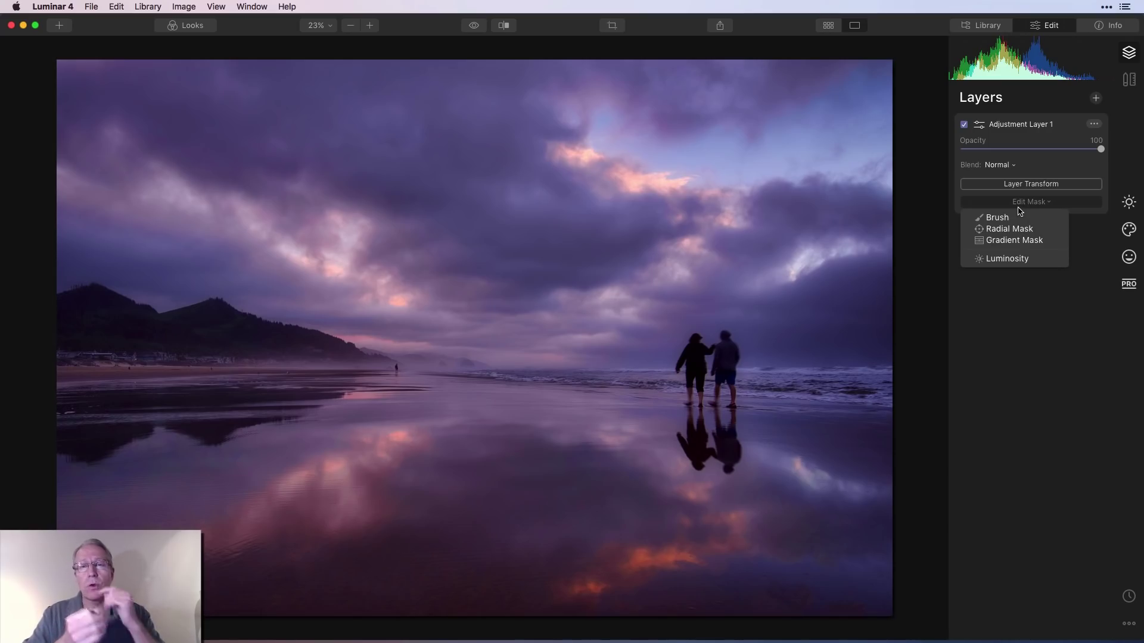
pyautogui.click(1013, 258)
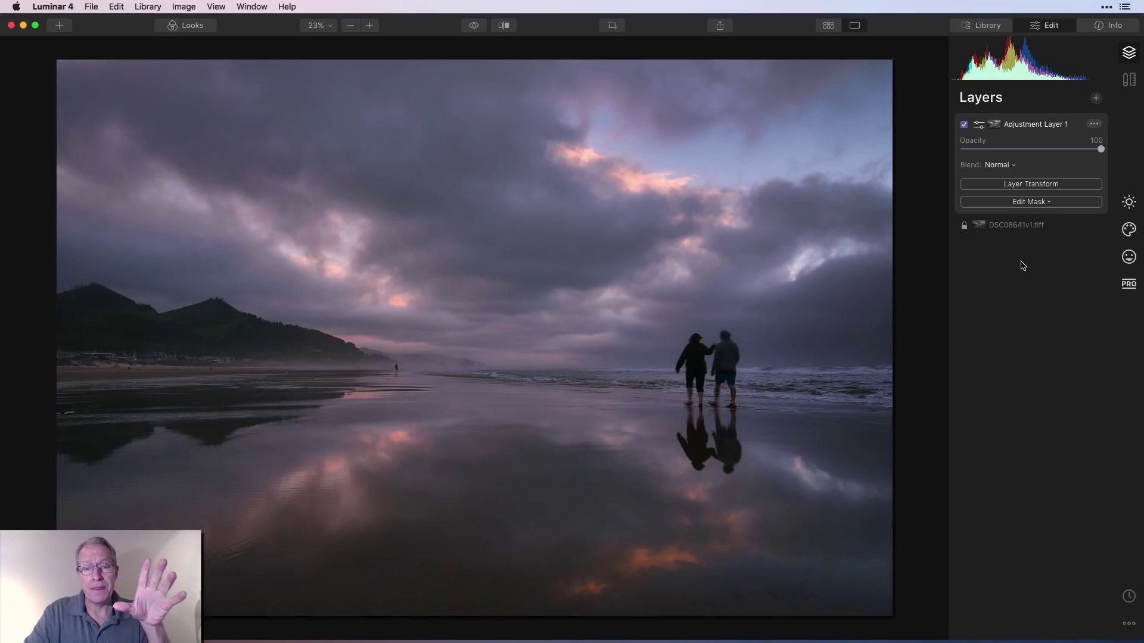
# Compare the photo with the masked layer hidden and shown, and try its opacity control, leaving it at 100
pyautogui.click(963, 125)
pyautogui.click(963, 125)
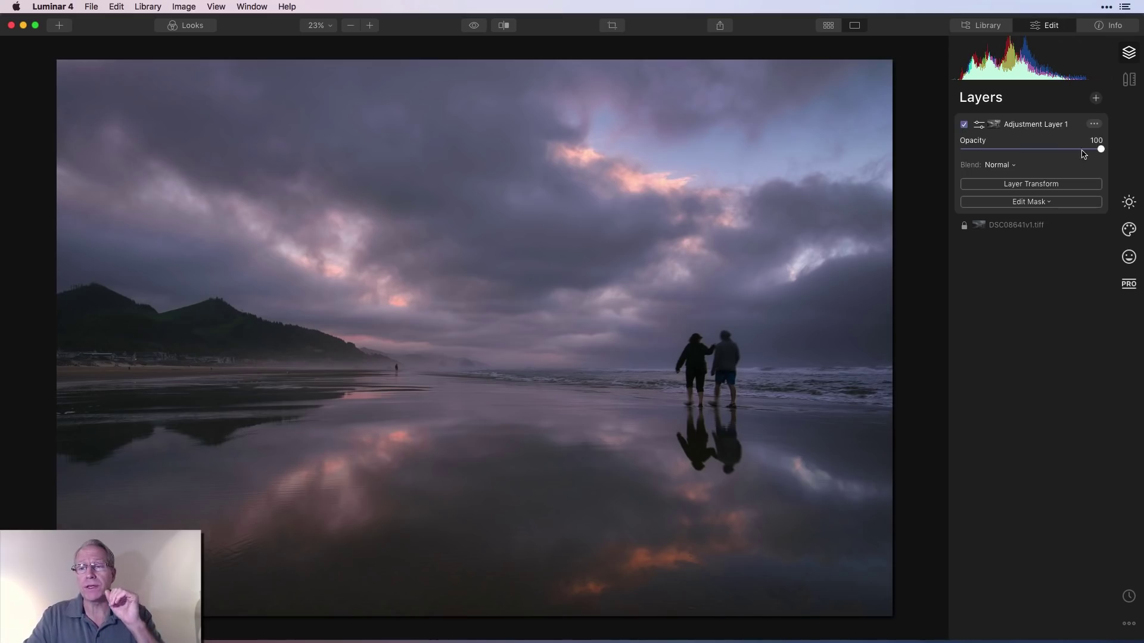
pyautogui.moveTo(1100, 150)
pyautogui.mouseDown()
pyautogui.moveTo(1071, 151)
pyautogui.moveTo(1103, 149)
pyautogui.mouseUp()
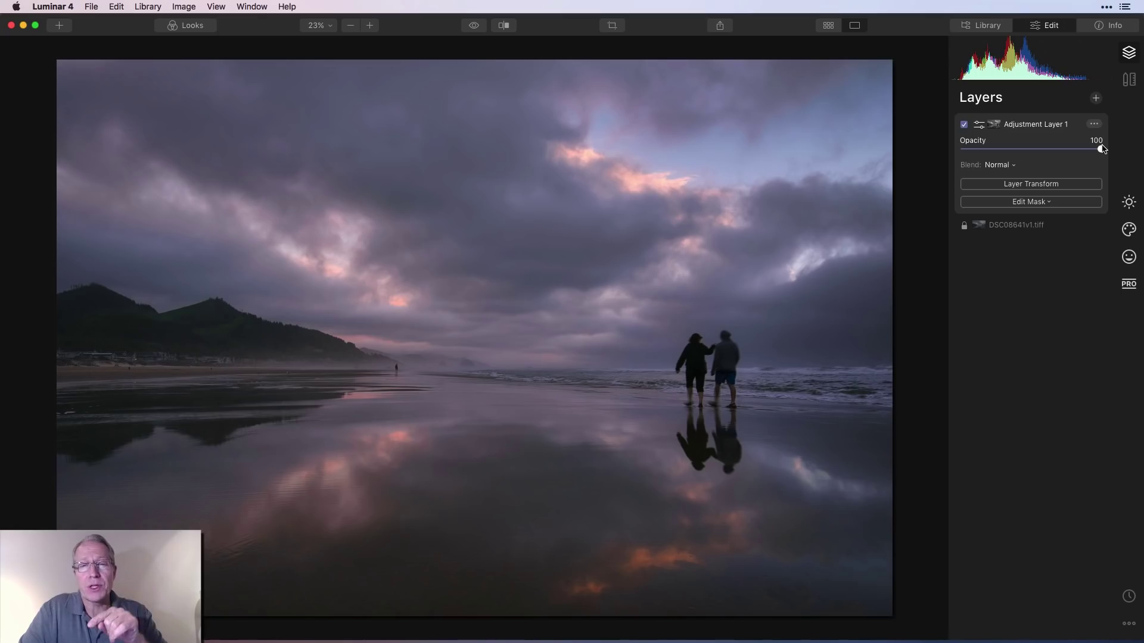
# Add a second adjustment layer above the masked one and apply the Blue Hour 2 look to it at amount 100
pyautogui.click(1096, 97)
pyautogui.click(1048, 117)
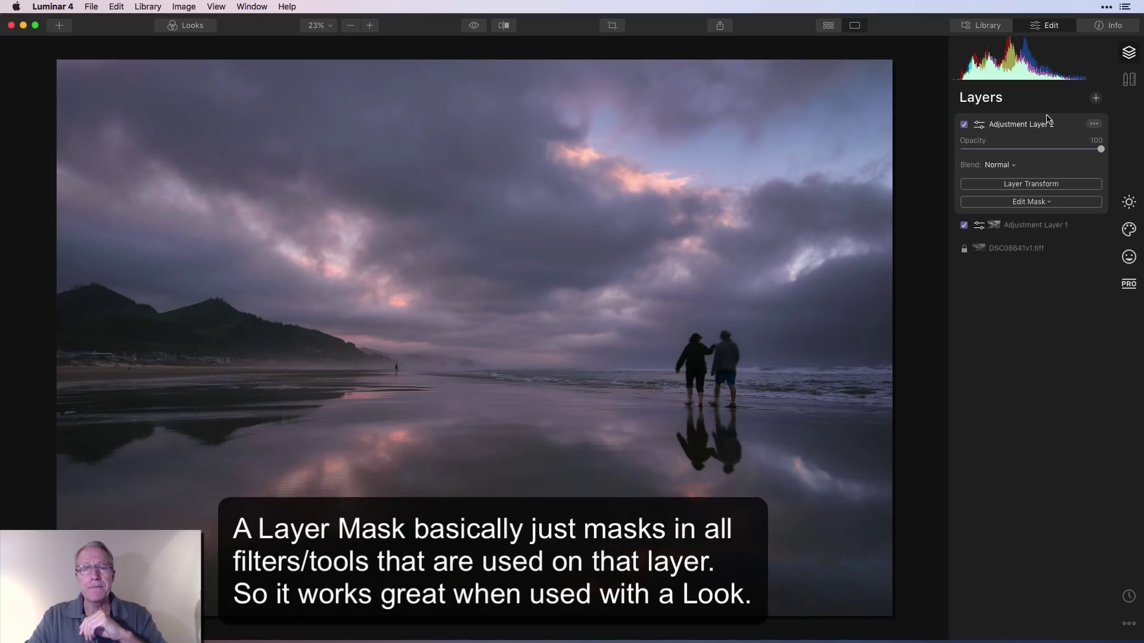
pyautogui.click(199, 31)
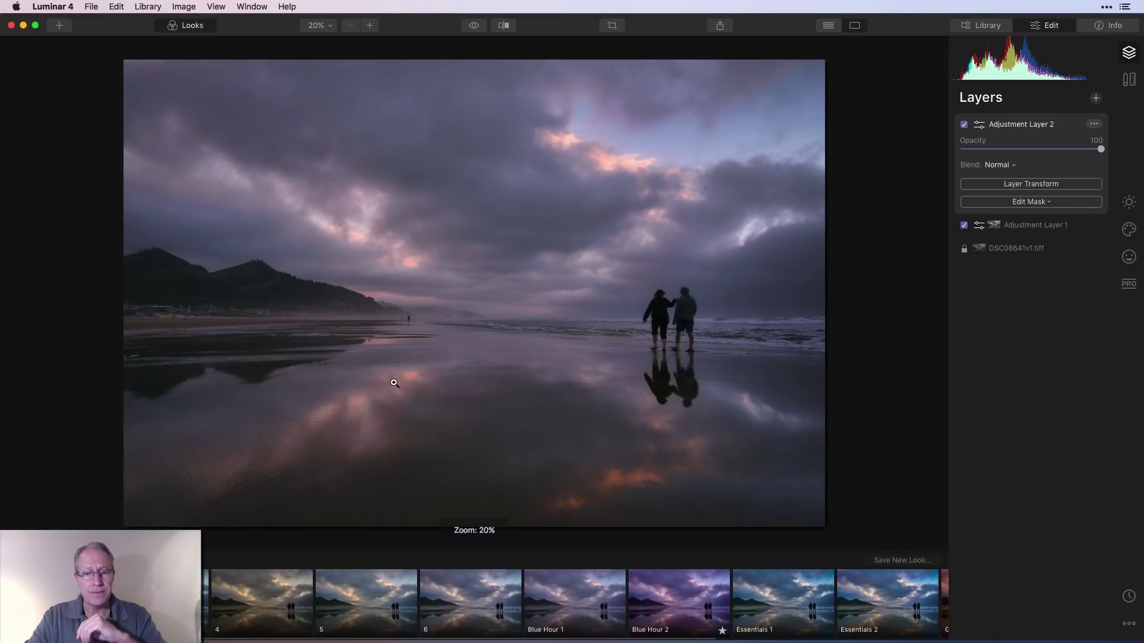
pyautogui.click(694, 600)
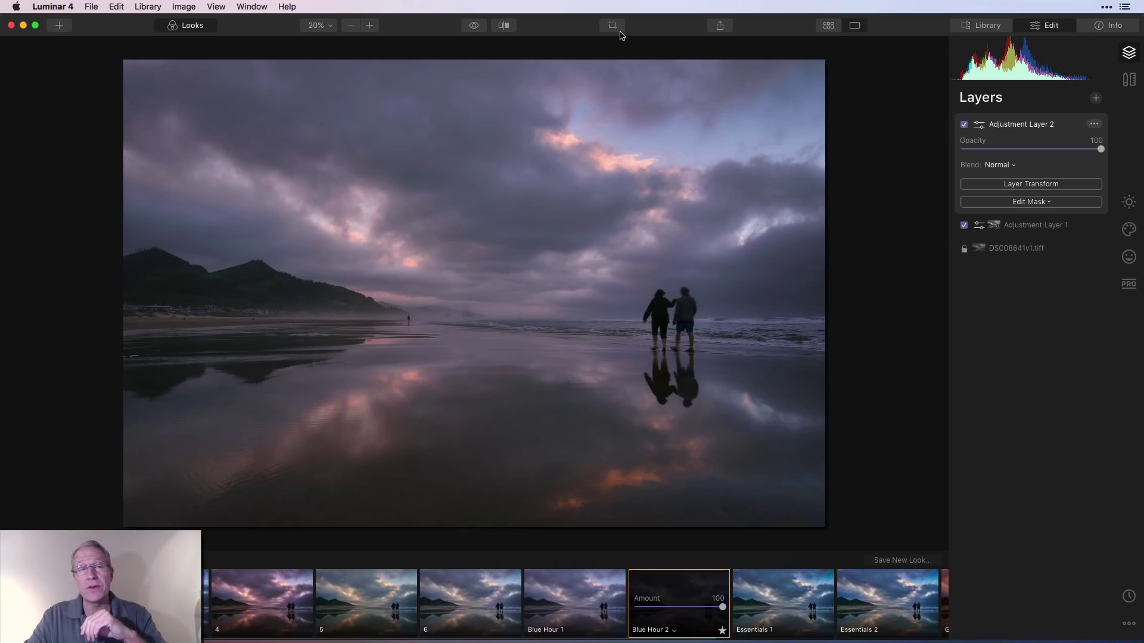
# Hide the looks collection and apply a Luminosity mask to Adjustment Layer 2
pyautogui.click(194, 29)
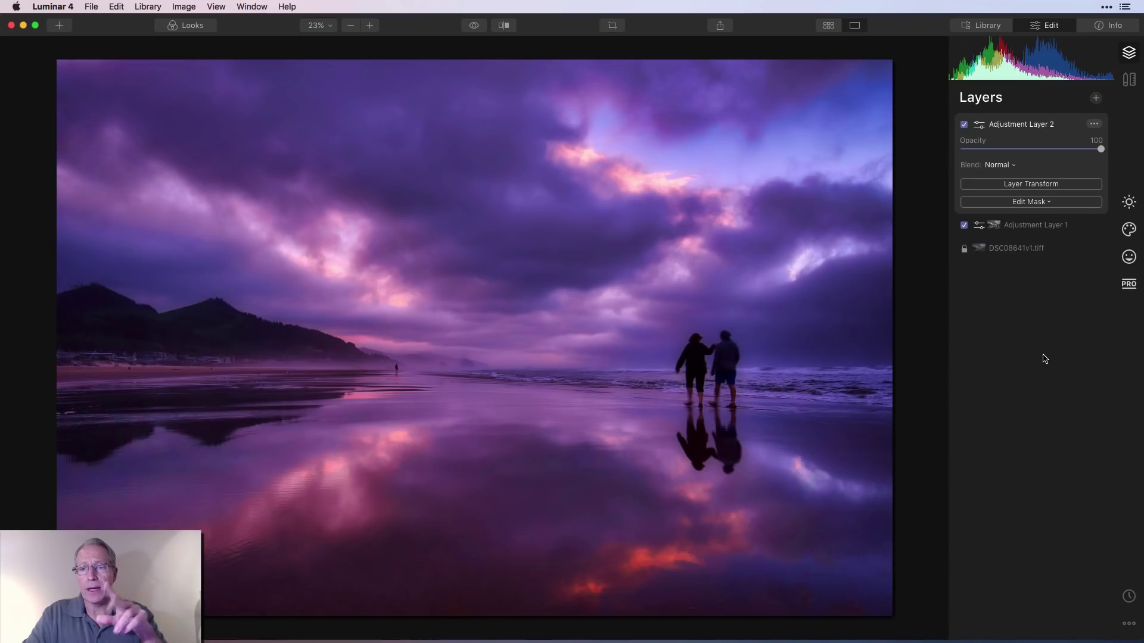
pyautogui.click(1045, 204)
pyautogui.click(1015, 259)
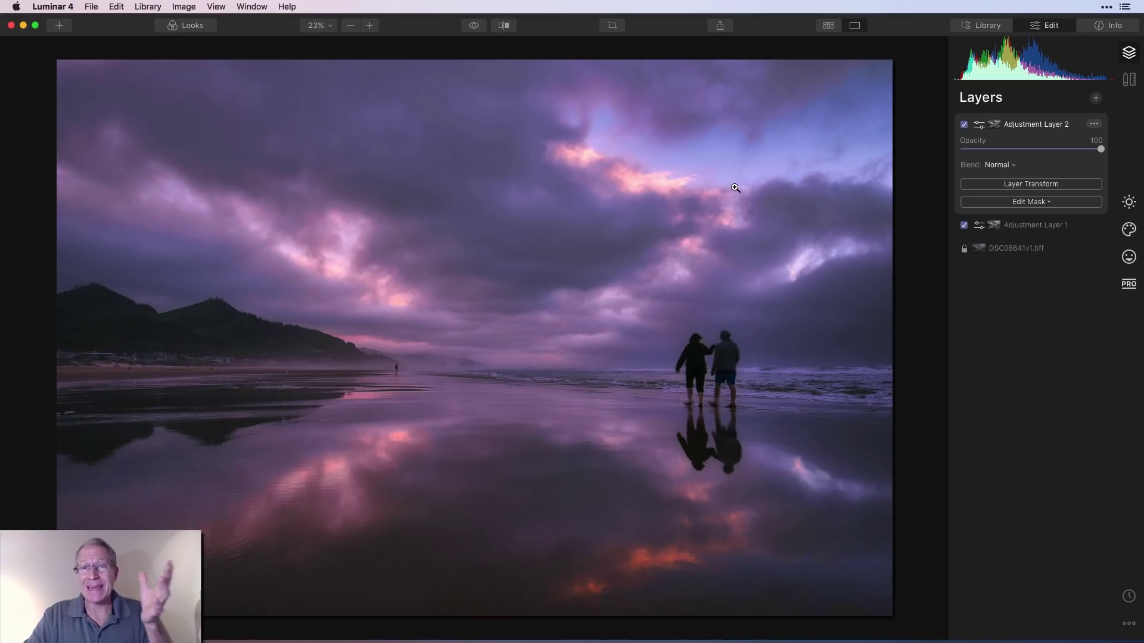
# Compare the photo with Adjustment Layer 2 hidden and shown, and view the mask types available for that layer
pyautogui.click(964, 126)
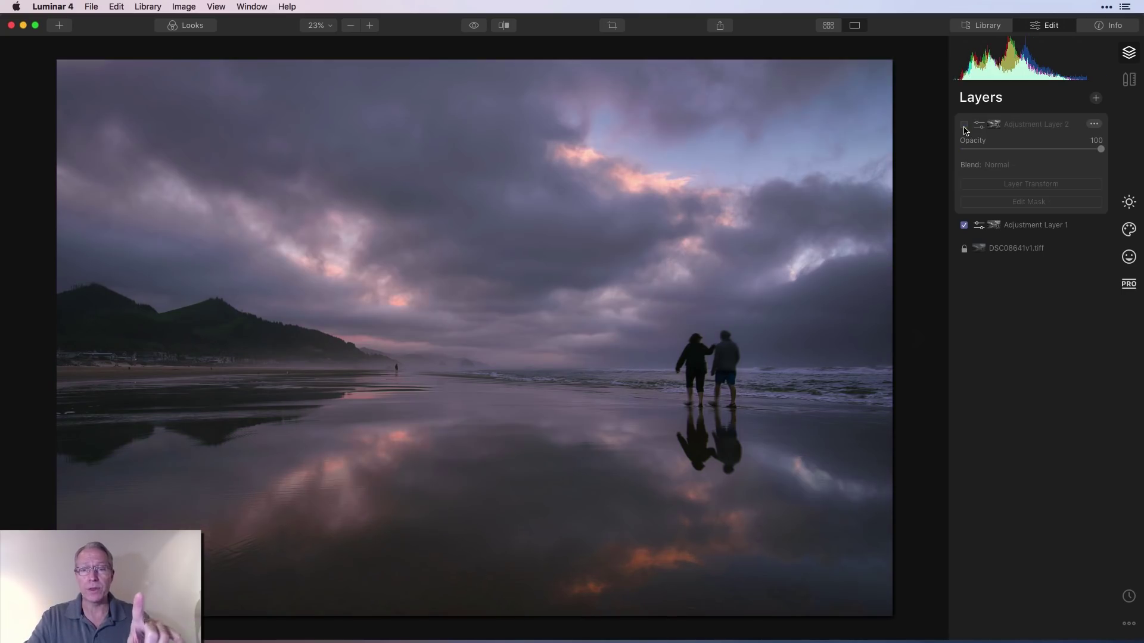
pyautogui.click(965, 125)
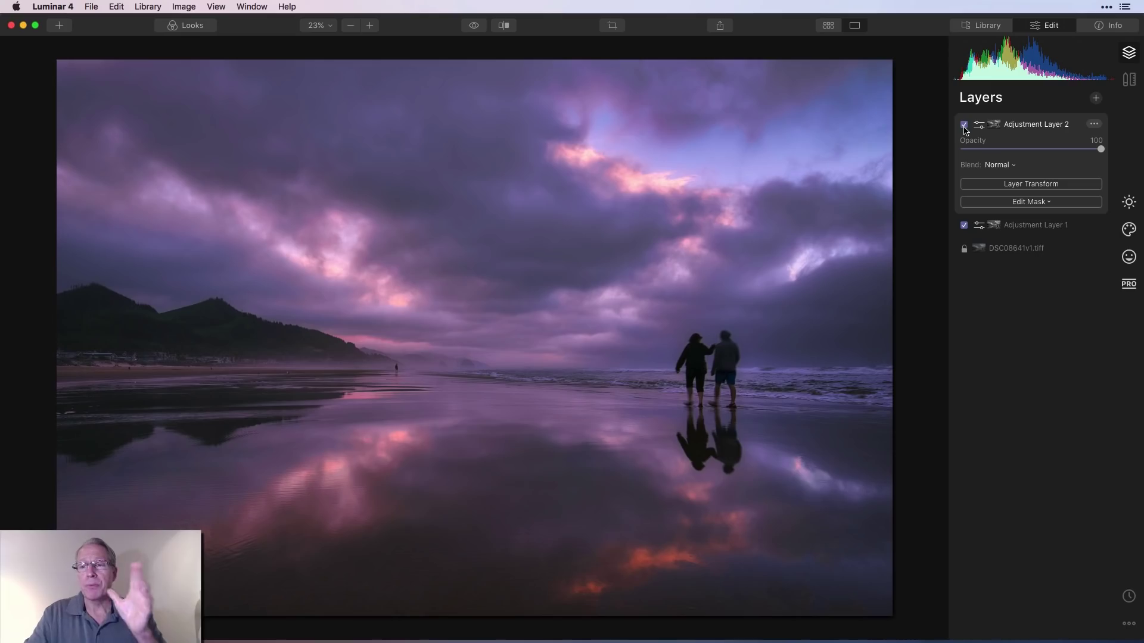
pyautogui.click(1049, 205)
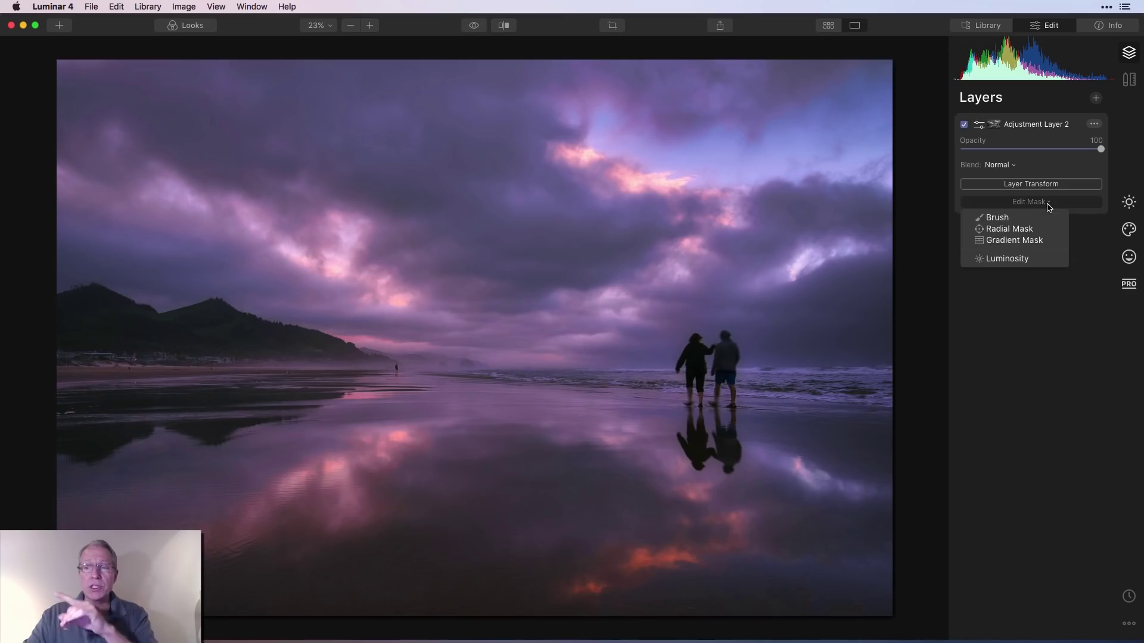
pyautogui.click(1081, 130)
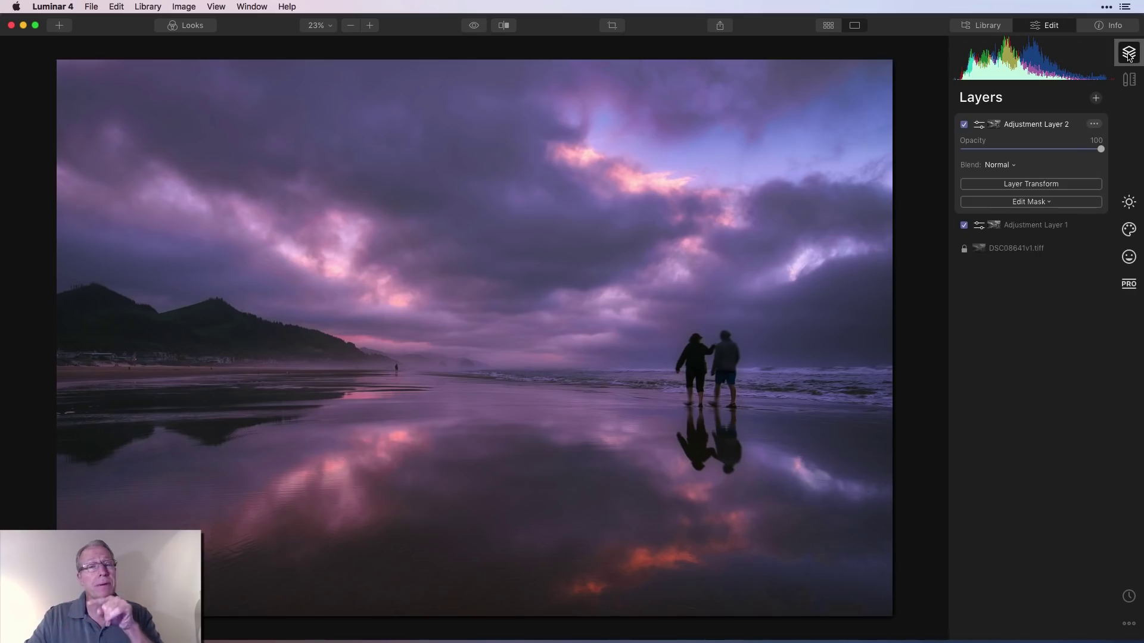
# View the luminosity mask overlay on Adjustment Layer 2 in Brush mask editing, and leave mask editing without painting or erasing
pyautogui.click(1044, 203)
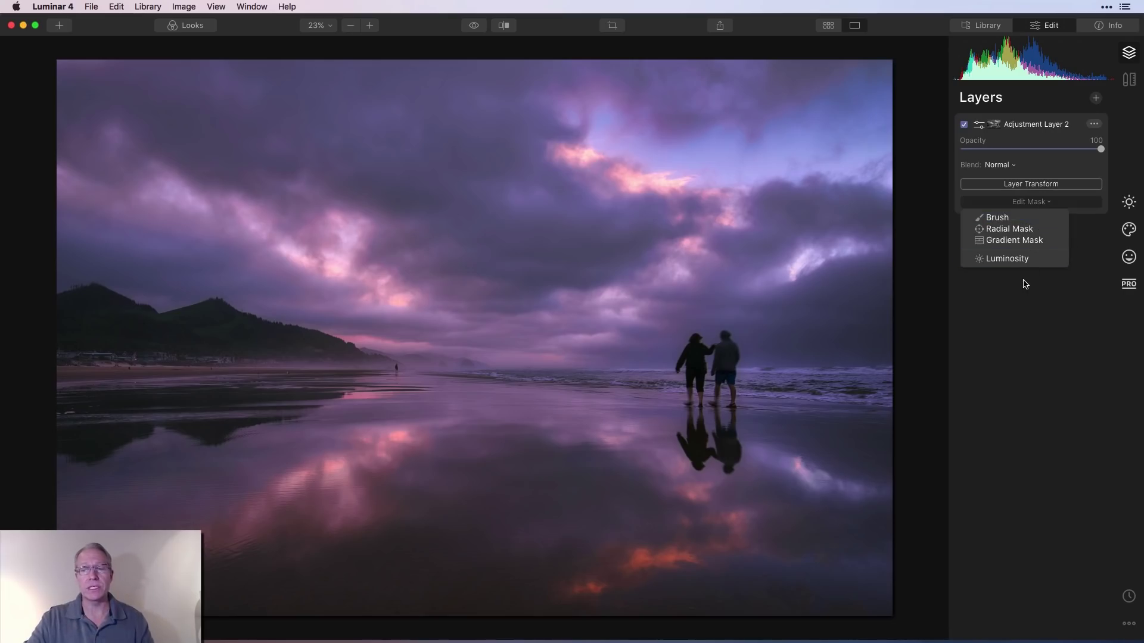
pyautogui.click(1024, 220)
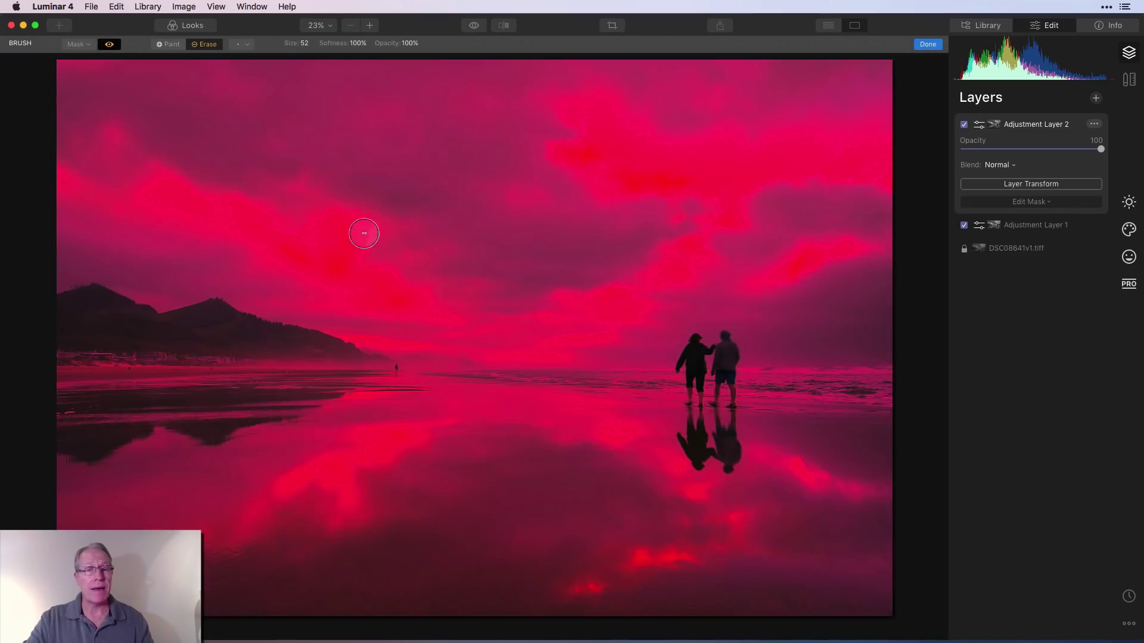
pyautogui.click(925, 46)
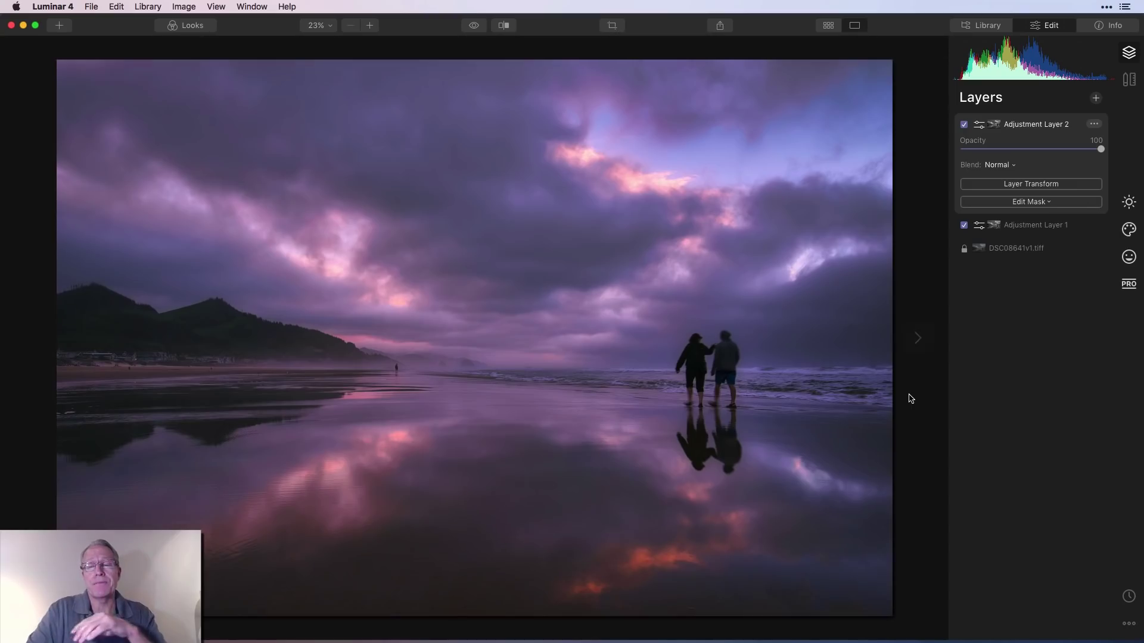